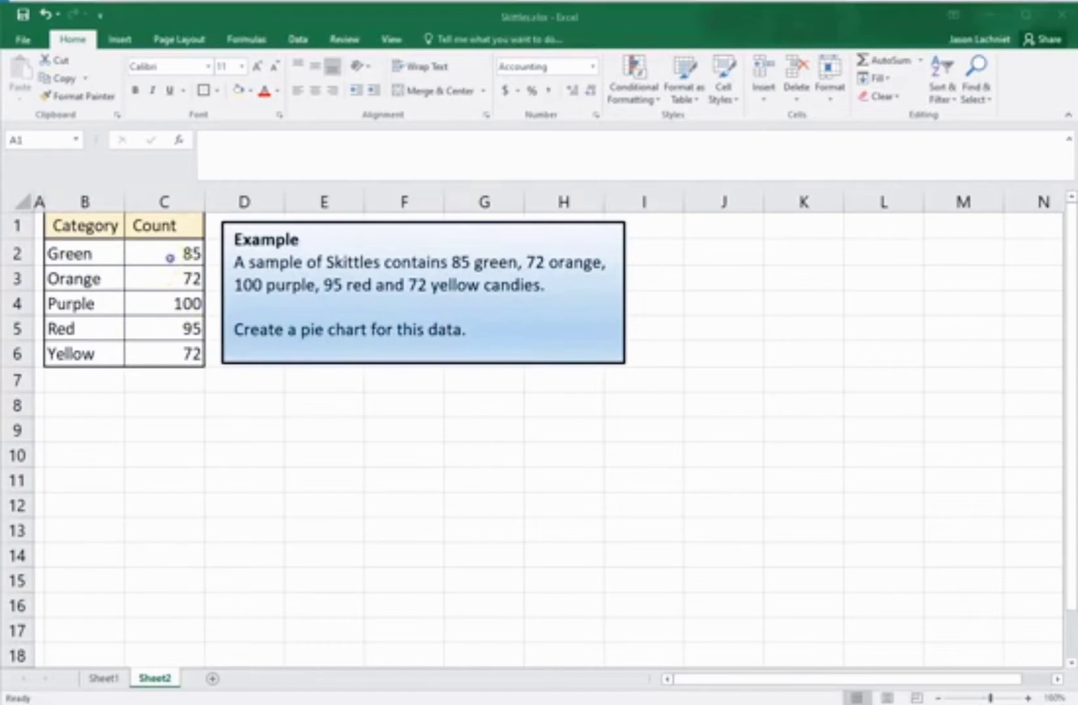
Total the candy counts in C2:C6 with a SUM formula in cell C7.
{"action": "left_click", "coordinate": [169, 258]}
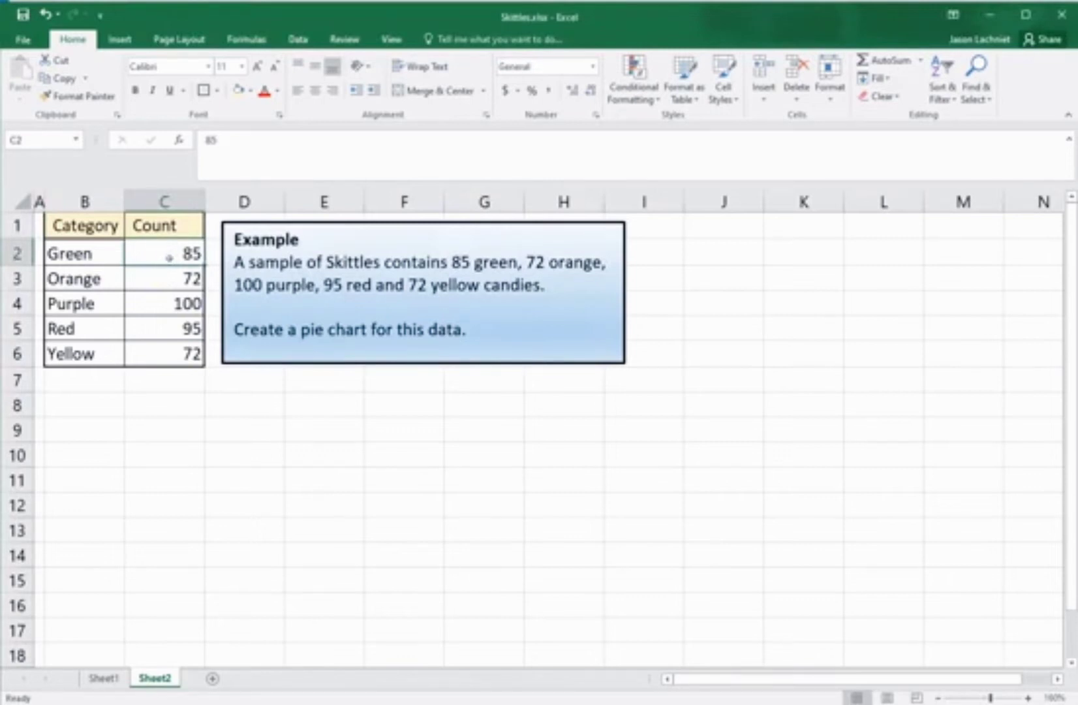
{"action": "left_click_drag", "start_coordinate": [169, 255], "coordinate": [171, 357]}
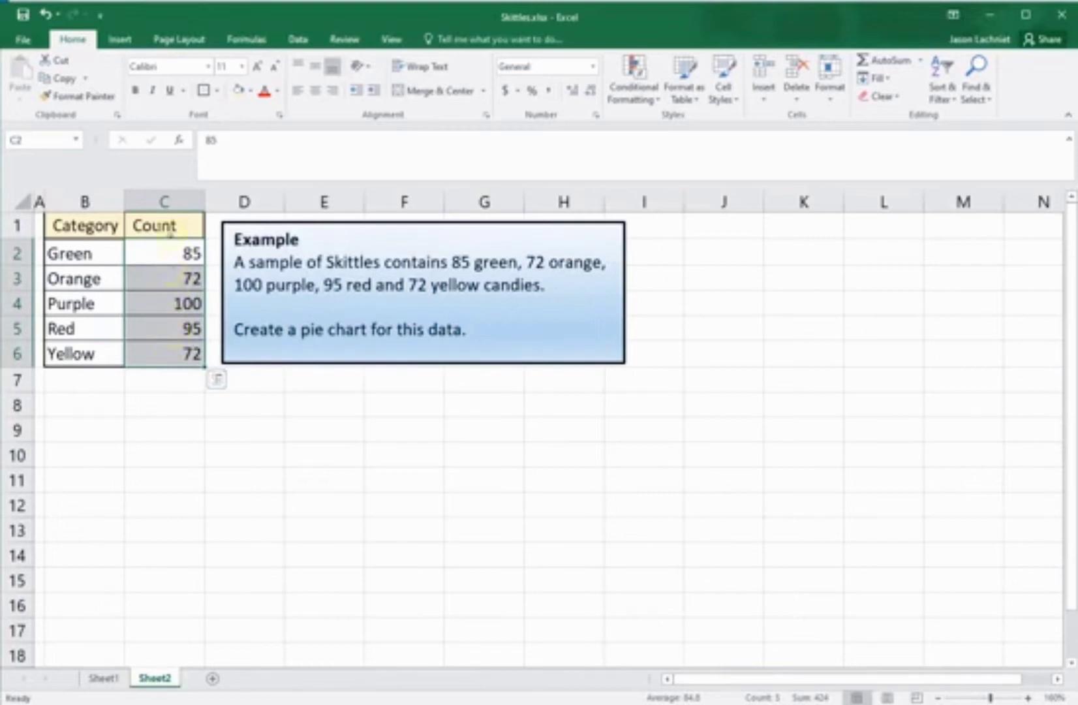
{"action": "left_click", "coordinate": [179, 386]}
{"action": "type", "text": "=sum("}
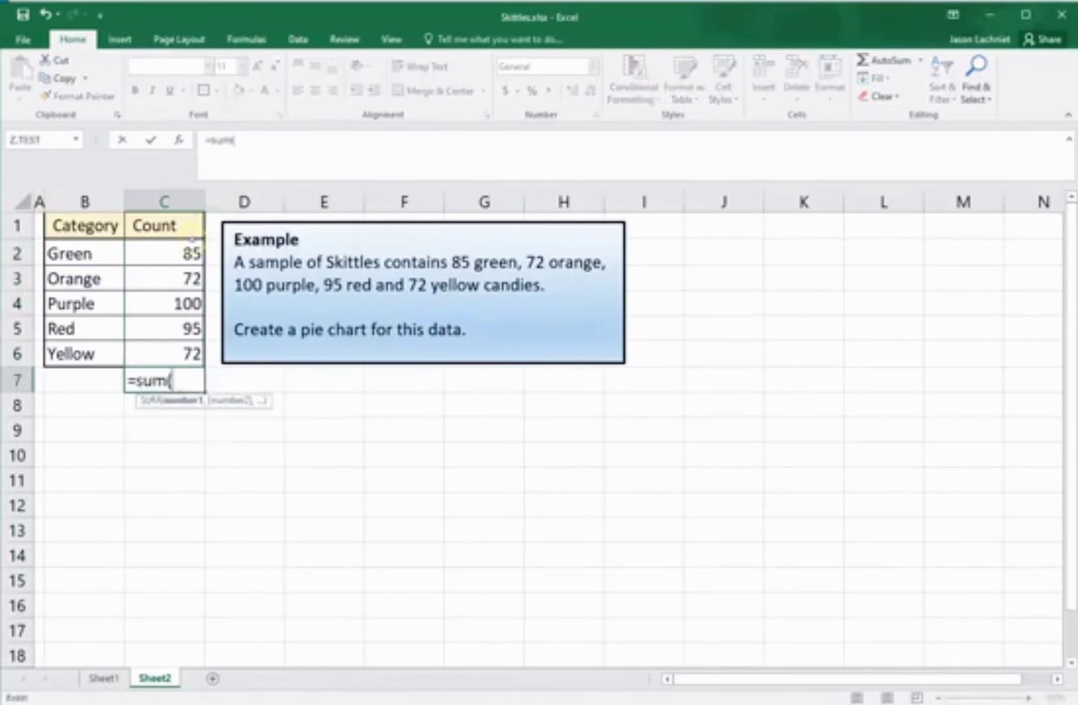
{"action": "left_click_drag", "start_coordinate": [189, 253], "coordinate": [185, 349]}
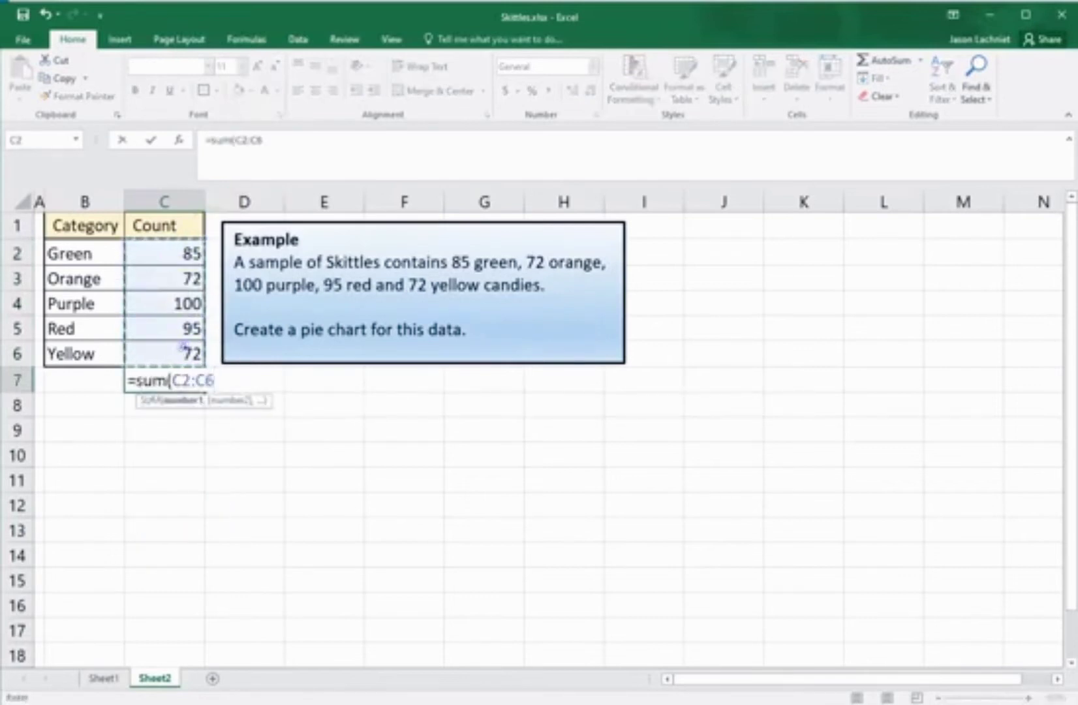
{"action": "key", "text": "Return"}
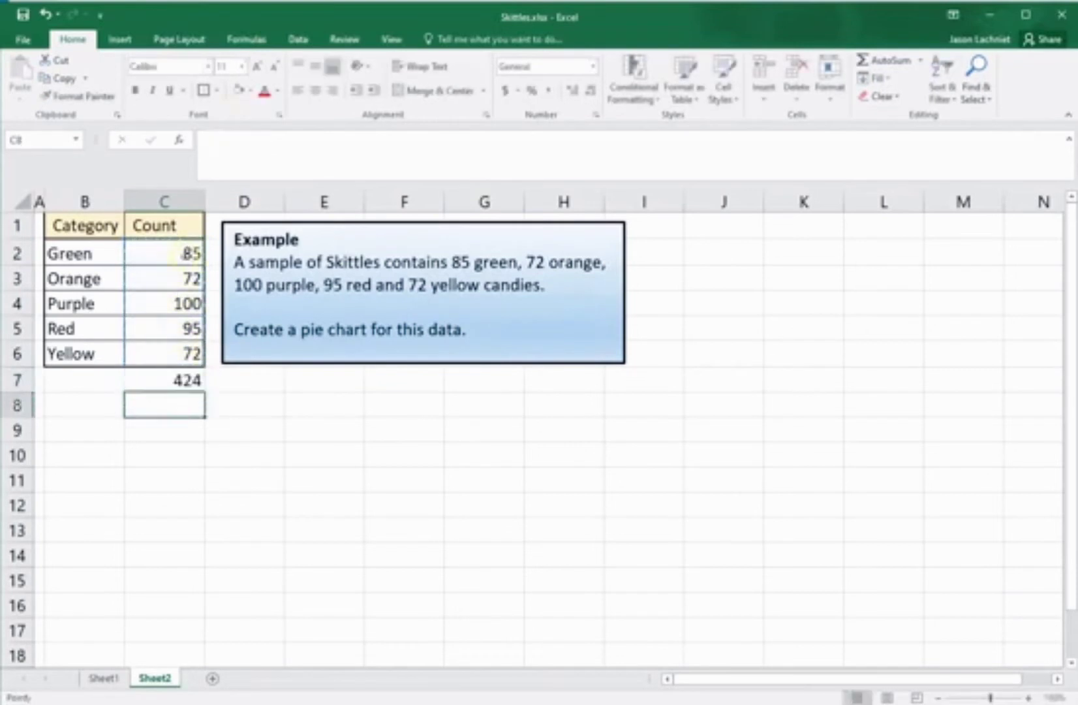
Insert a basic 2-D pie chart of the counts in C2:C6 and place it, slightly enlarged, beside the table.
{"action": "left_click_drag", "start_coordinate": [185, 255], "coordinate": [183, 350]}
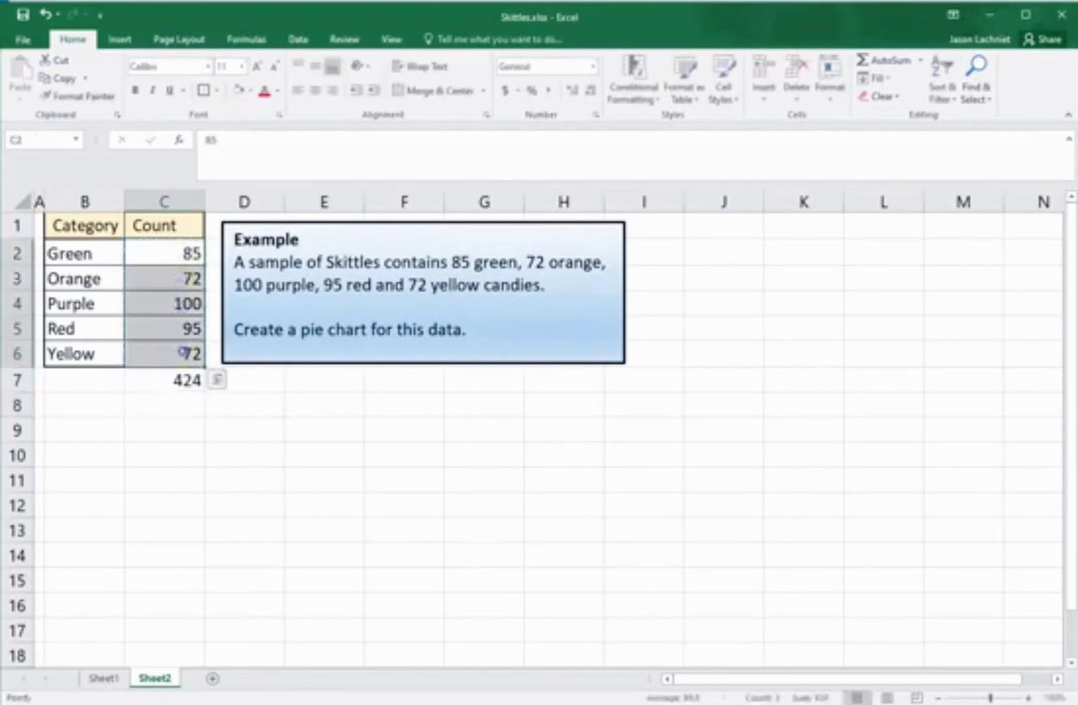
{"action": "left_click", "coordinate": [121, 40]}
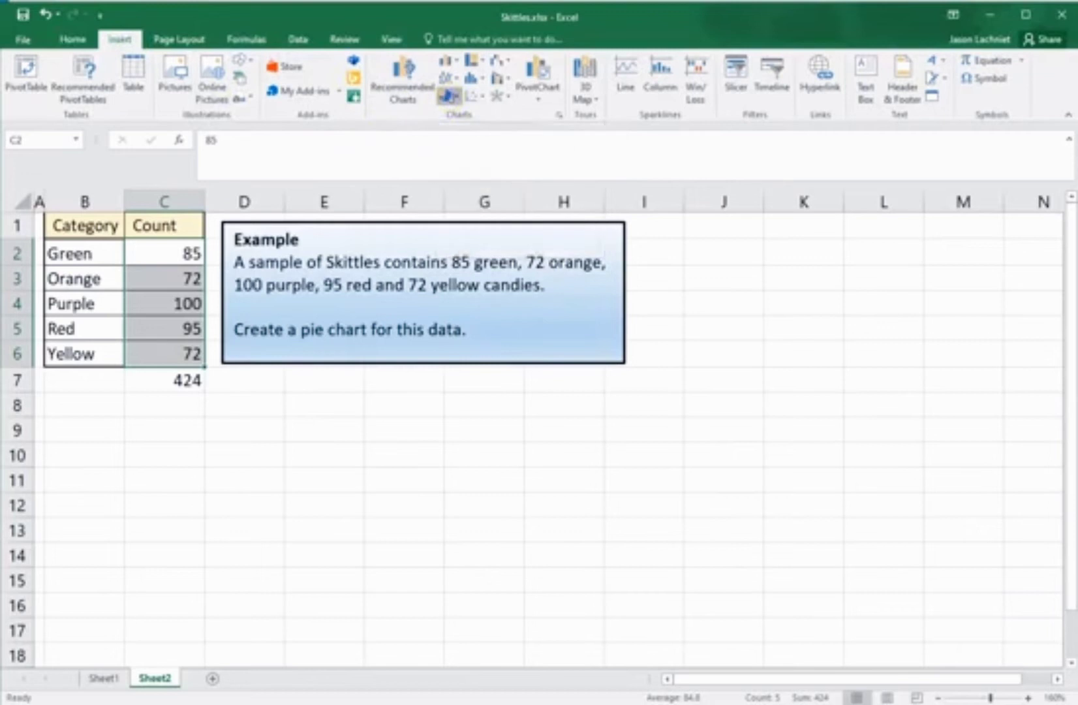
{"action": "left_click", "coordinate": [447, 97]}
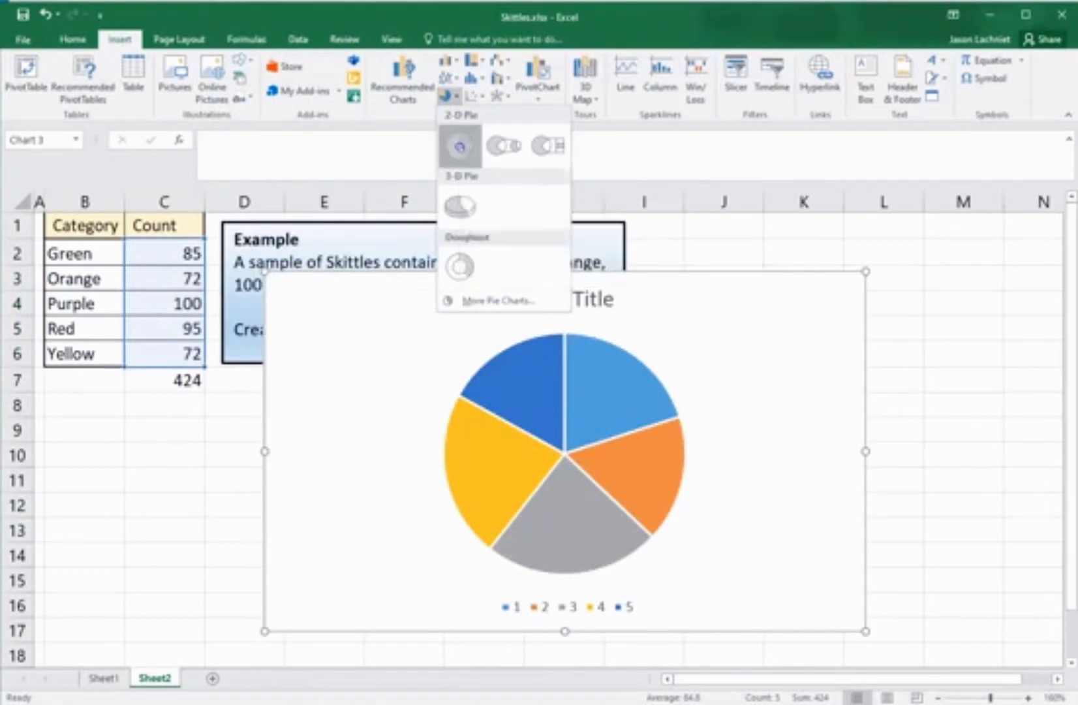
{"action": "left_click", "coordinate": [459, 146]}
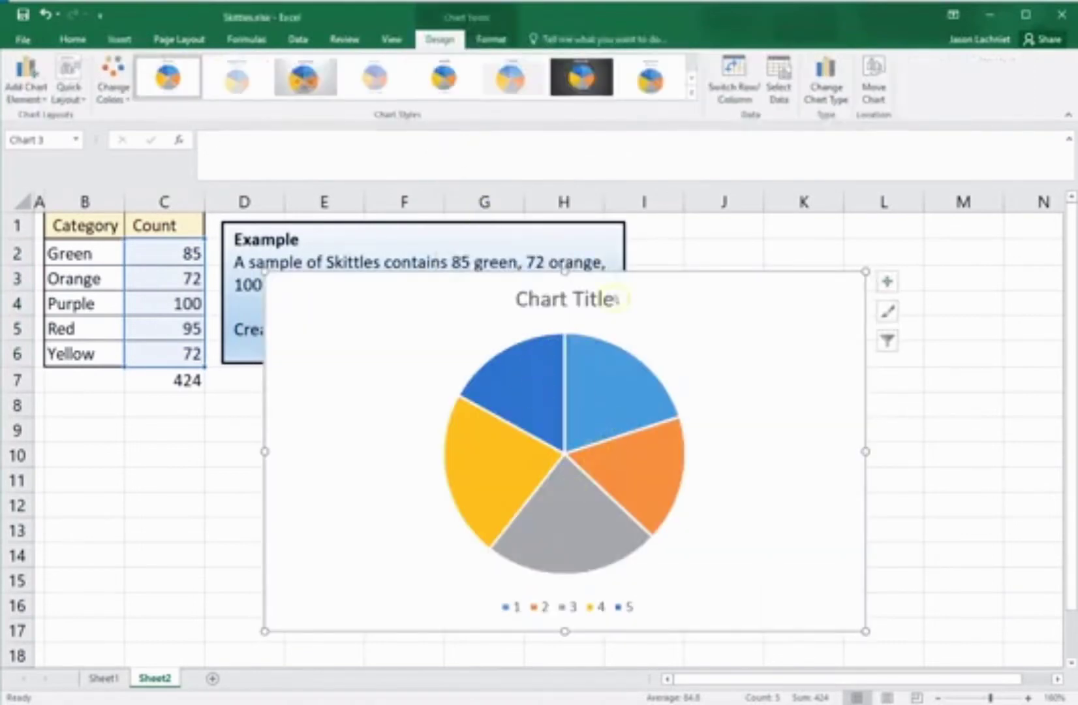
{"action": "left_click_drag", "start_coordinate": [636, 279], "coordinate": [664, 229]}
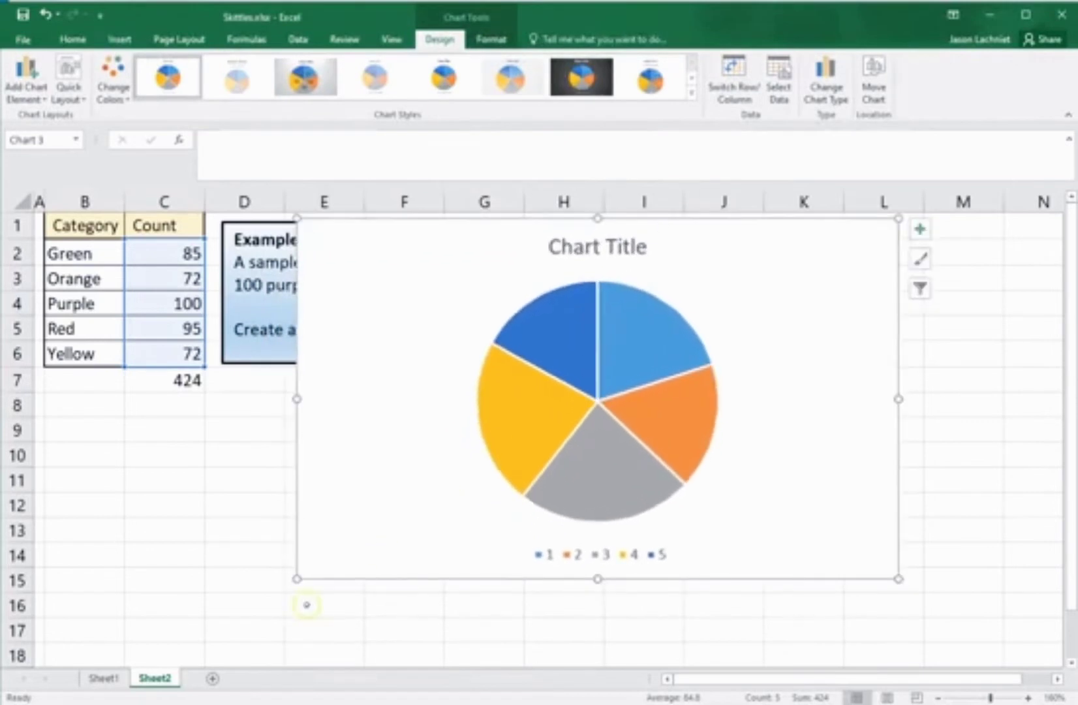
{"action": "left_click_drag", "start_coordinate": [291, 583], "coordinate": [273, 614]}
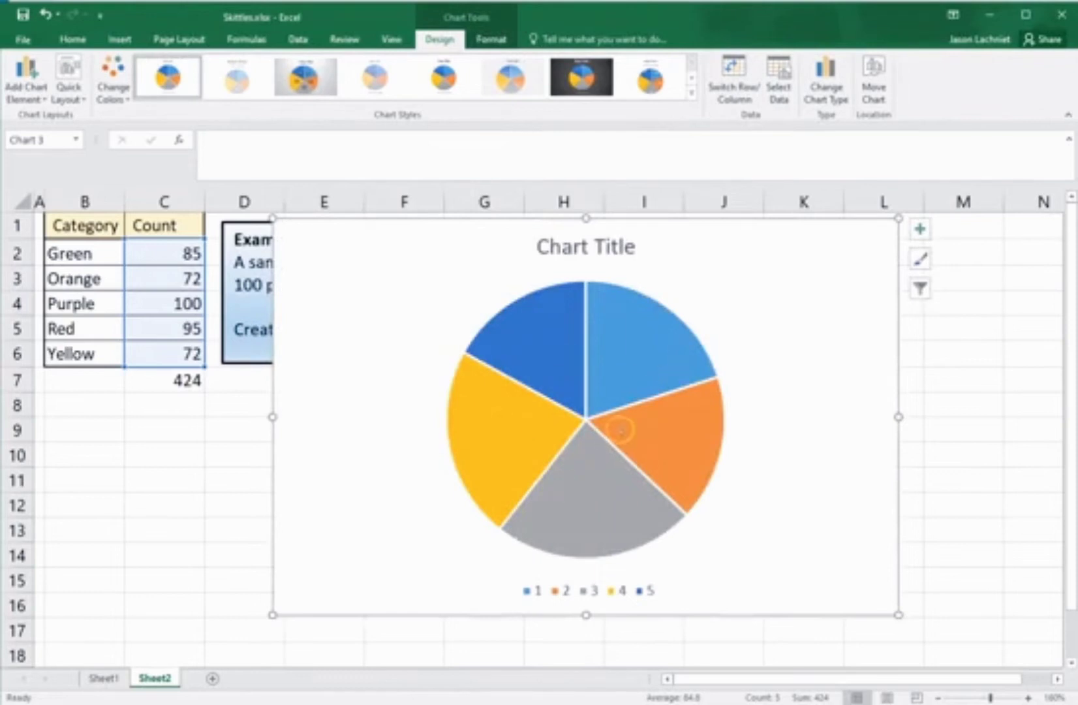
Add data callouts to the pie chart's slices.
{"action": "mouse_move", "coordinate": [618, 428]}
{"action": "mouse_move", "coordinate": [682, 455]}
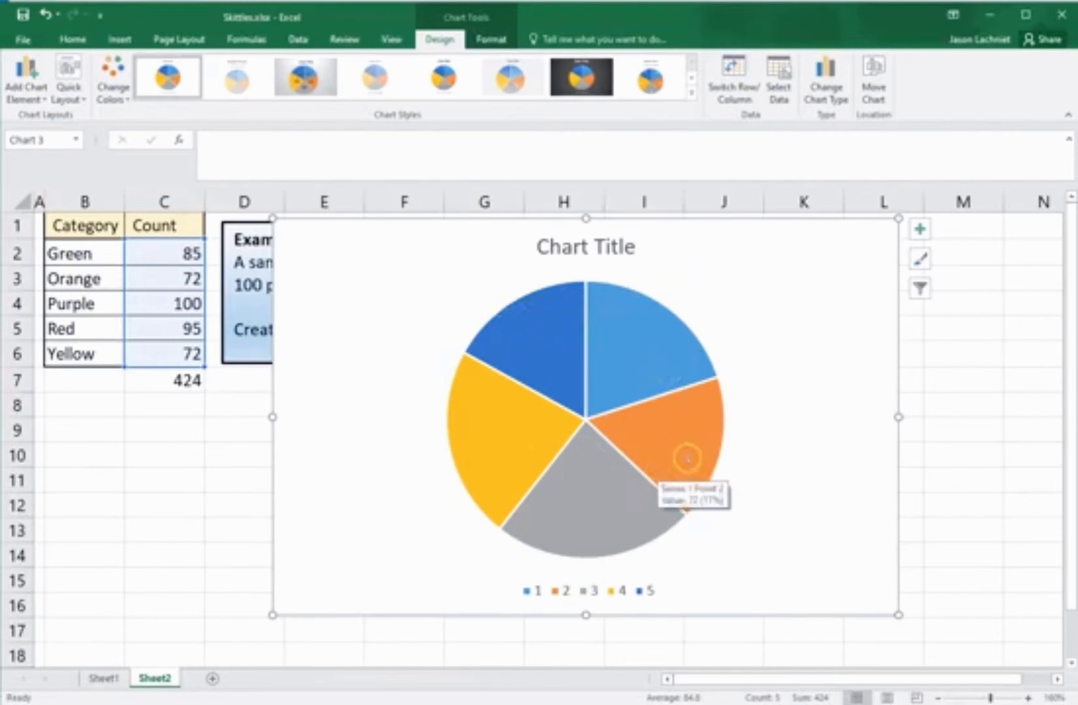
{"action": "right_click", "coordinate": [682, 456]}
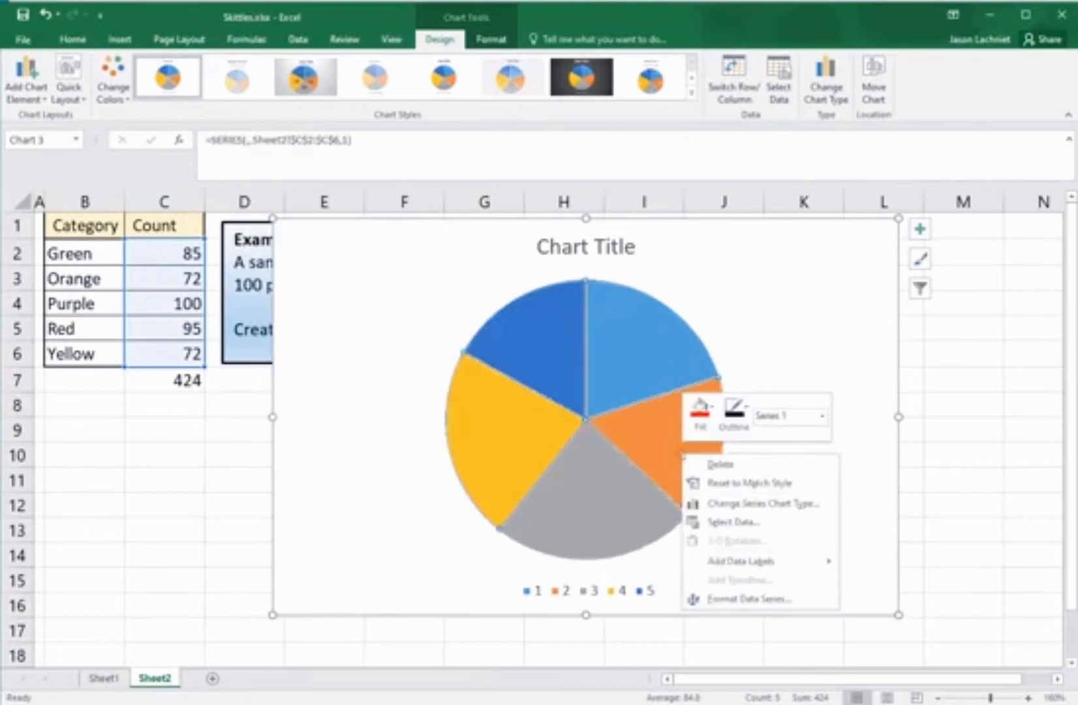
{"action": "mouse_move", "coordinate": [754, 565]}
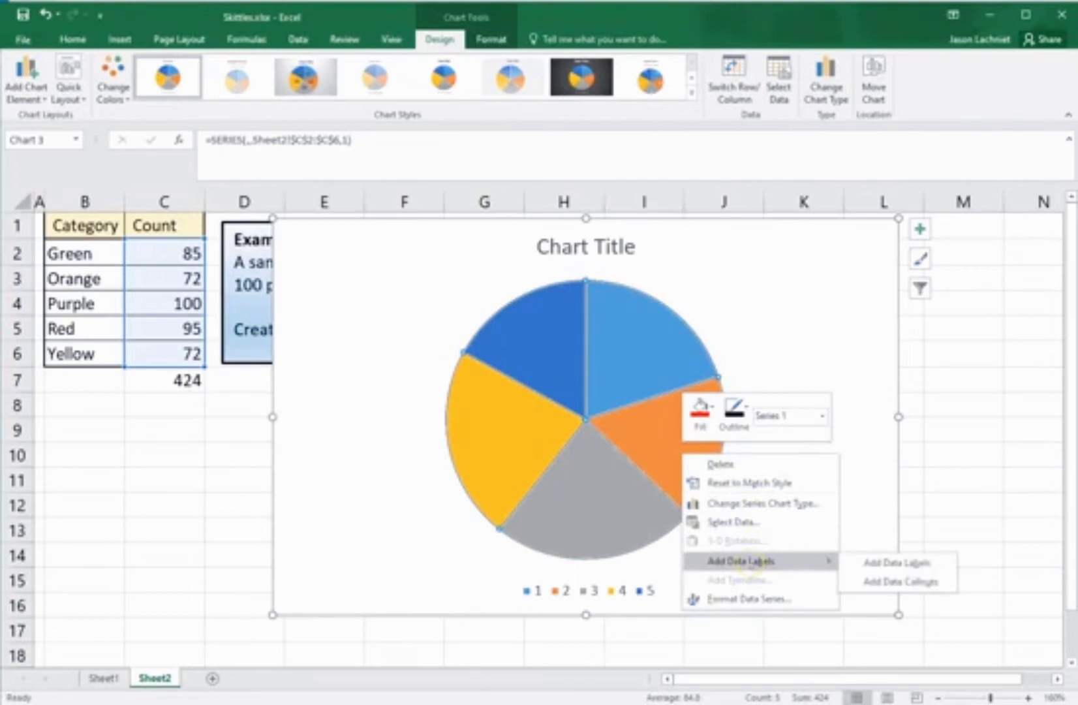
{"action": "left_click", "coordinate": [881, 582]}
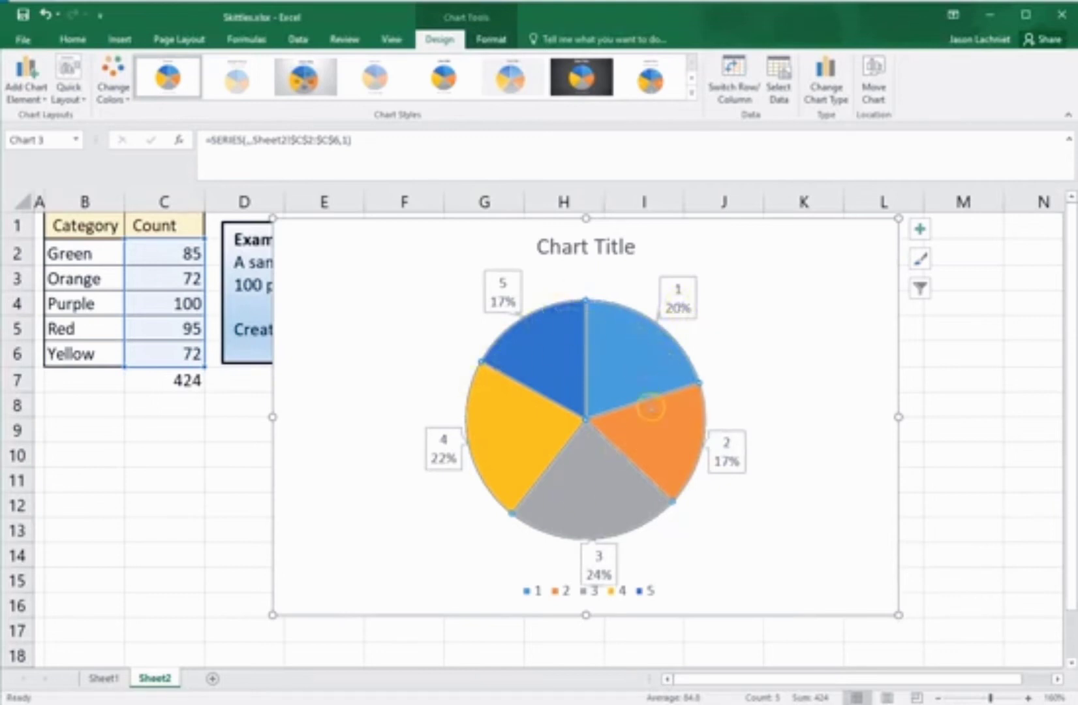
Set the pie chart's category axis labels to the color names in B2:B6.
{"action": "mouse_move", "coordinate": [654, 509]}
{"action": "mouse_move", "coordinate": [601, 481]}
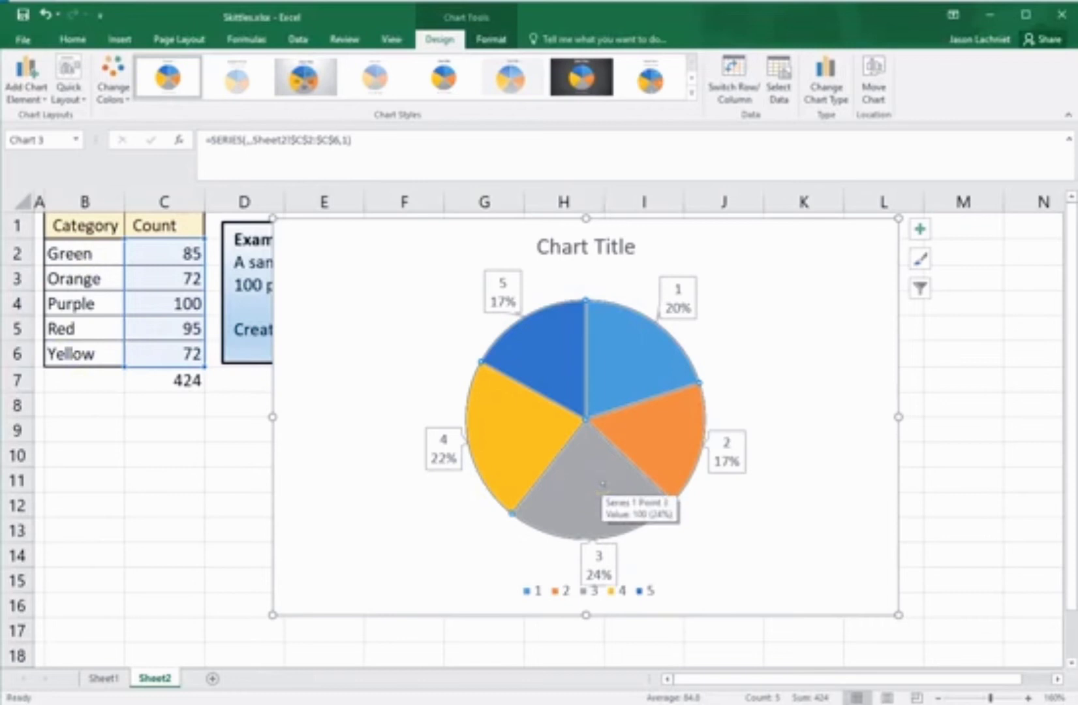
{"action": "right_click", "coordinate": [602, 481]}
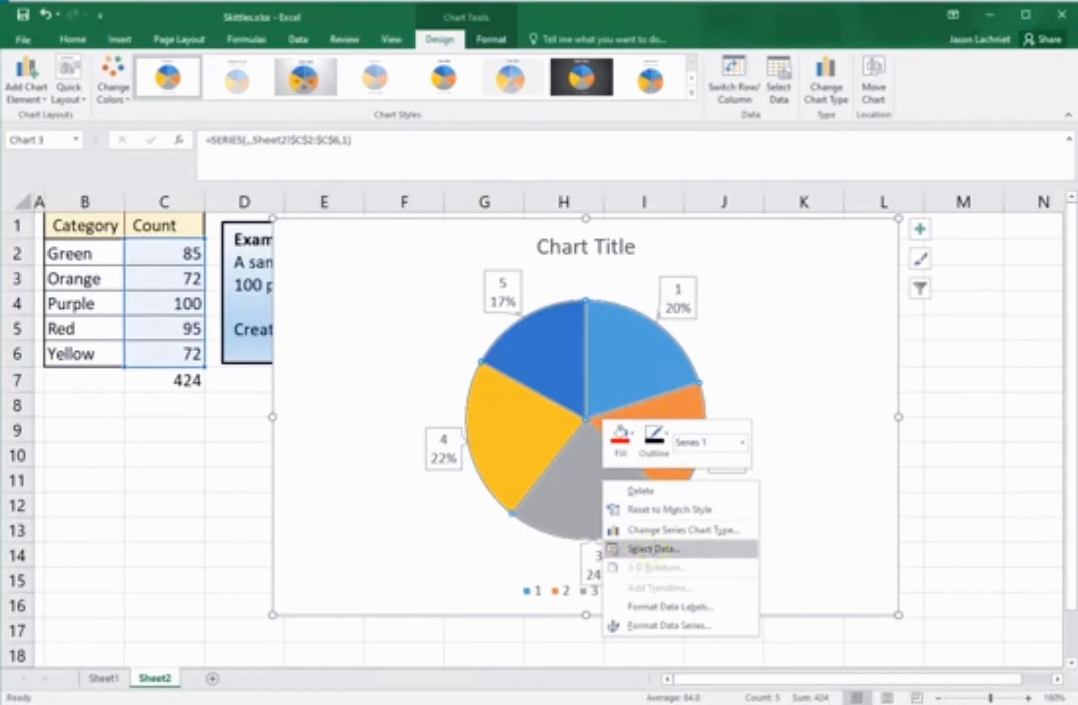
{"action": "left_click", "coordinate": [650, 546]}
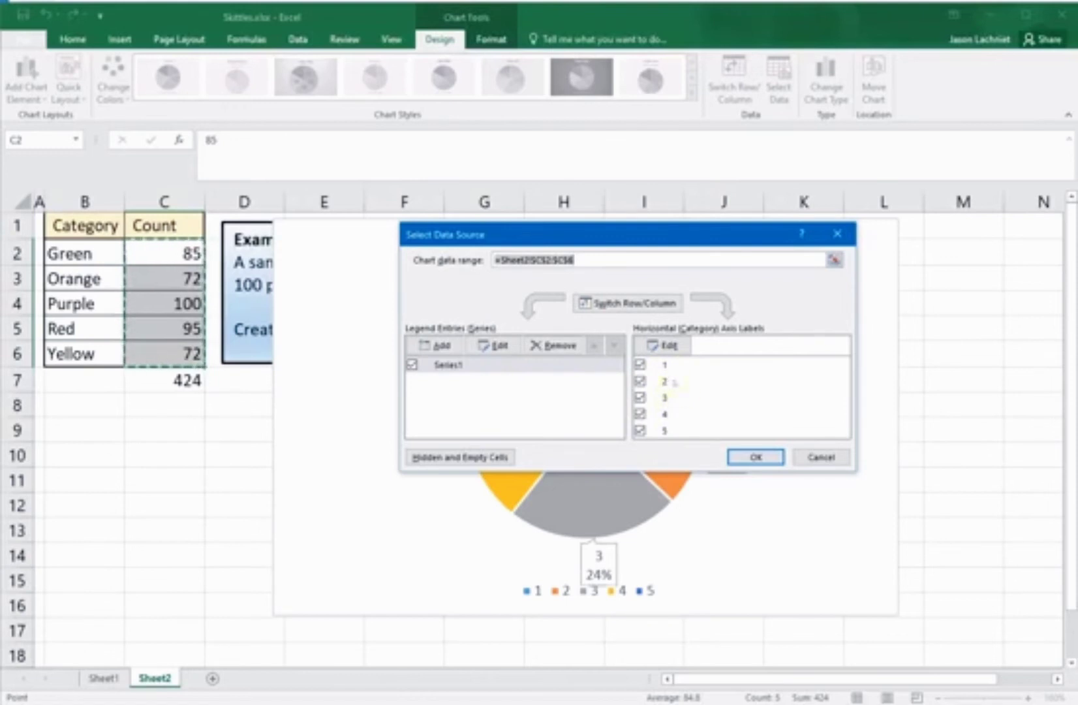
{"action": "left_click", "coordinate": [665, 346]}
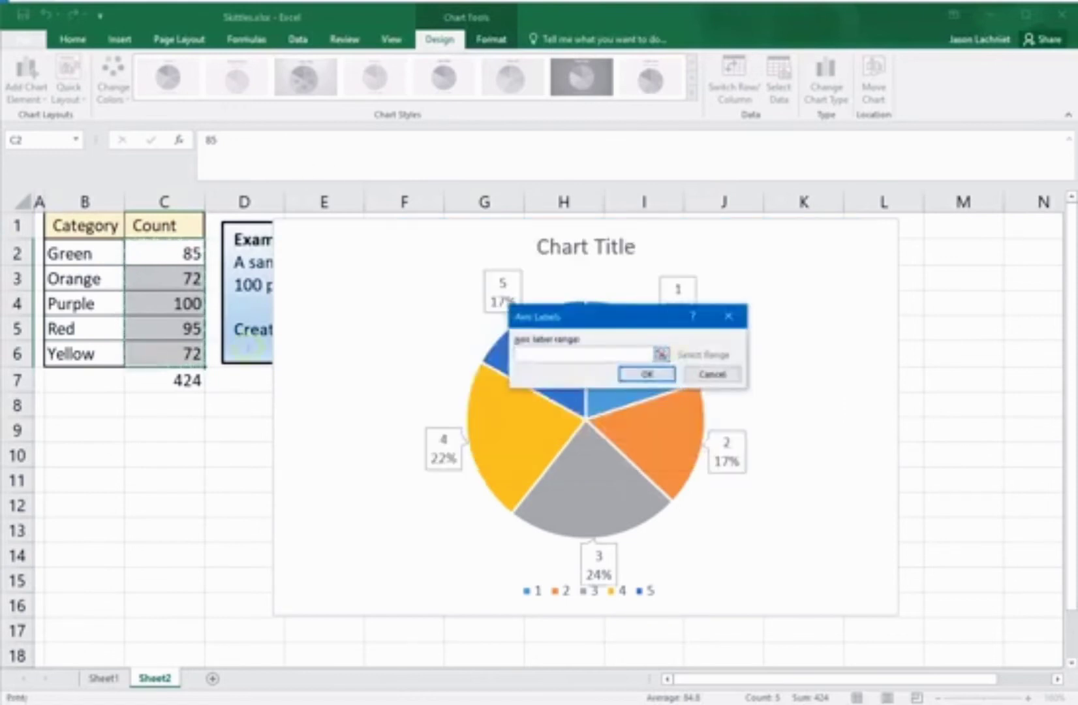
{"action": "left_click_drag", "start_coordinate": [70, 253], "coordinate": [82, 353]}
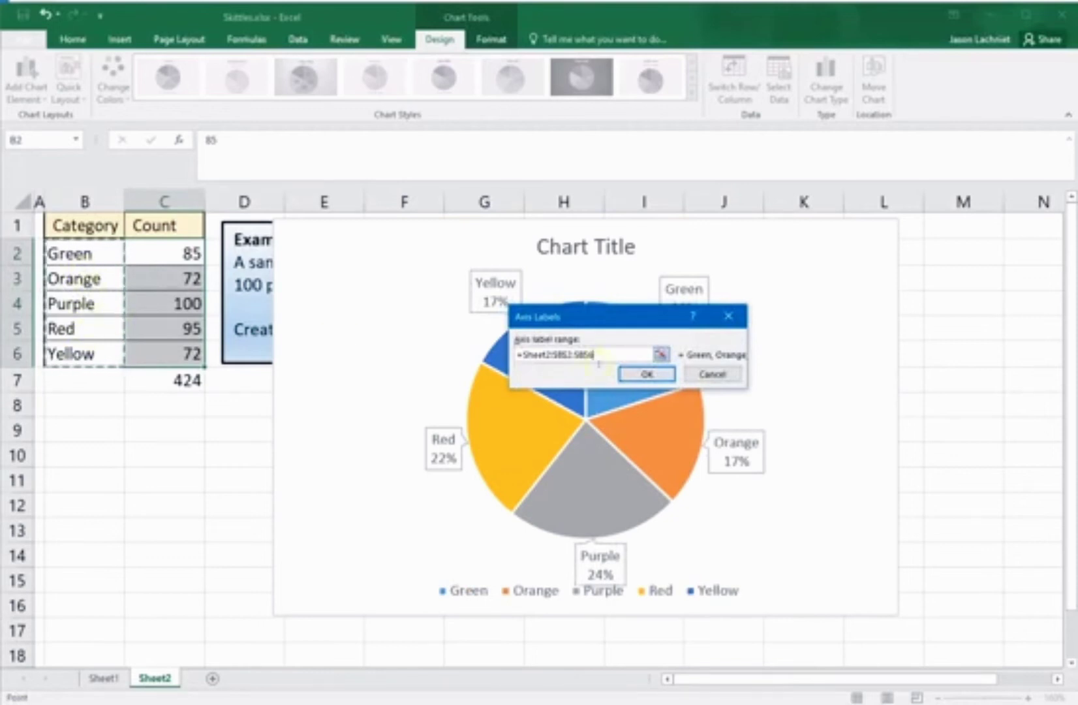
{"action": "left_click", "coordinate": [646, 374]}
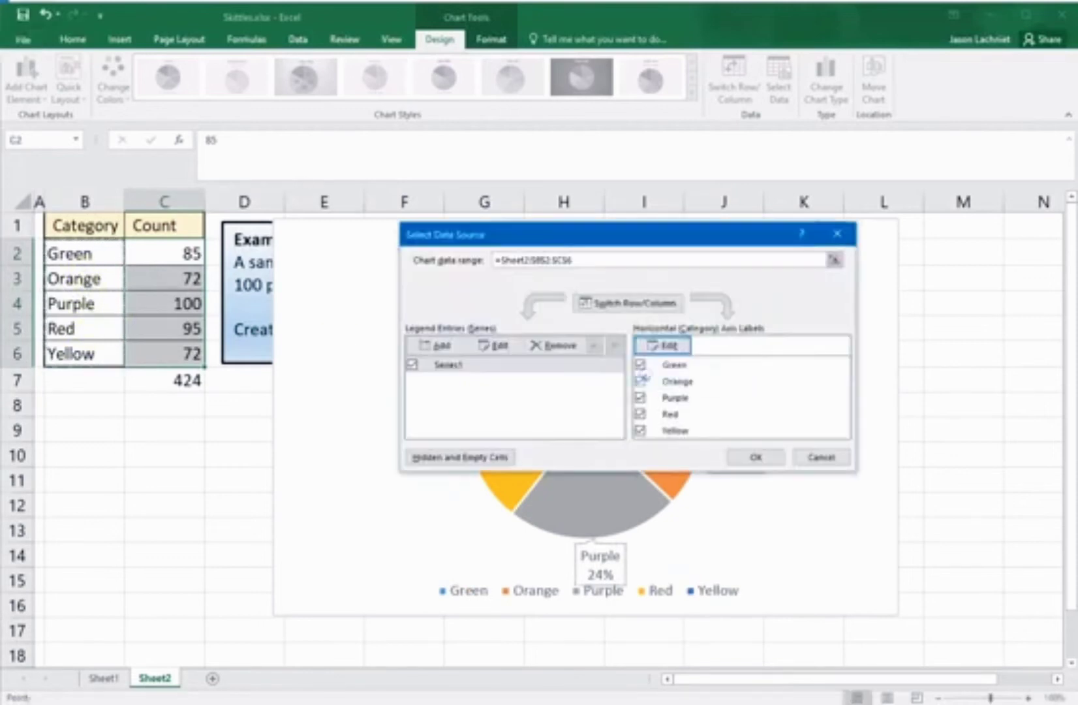
{"action": "left_click", "coordinate": [756, 457]}
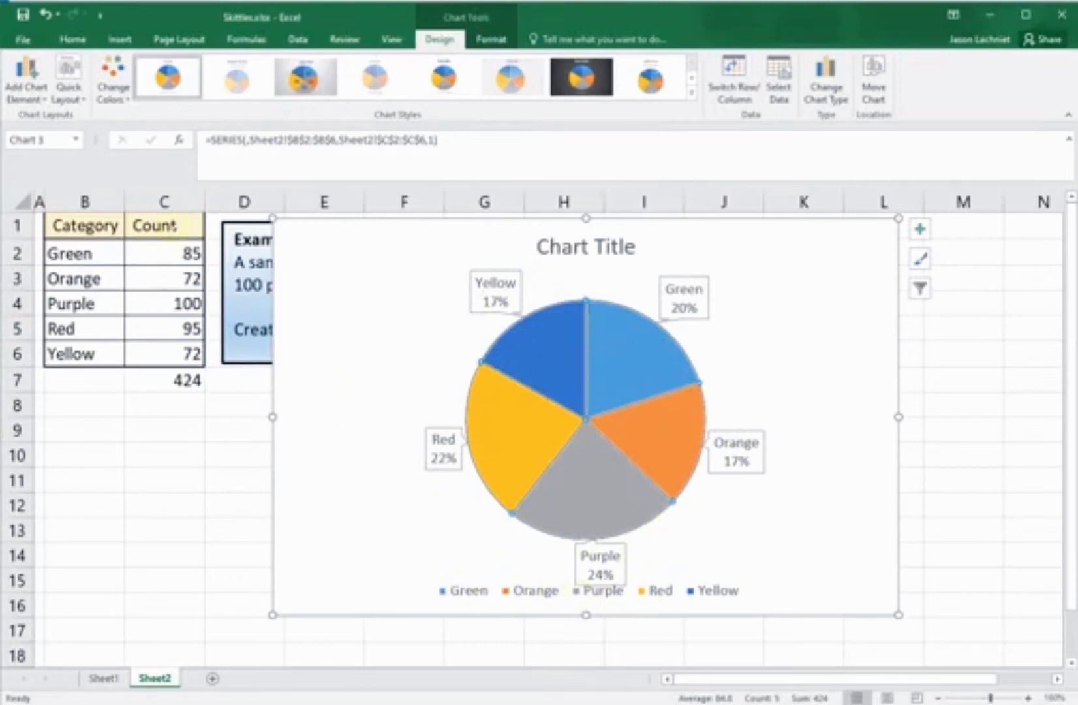
Remove the legend from the pie chart by setting it to None.
{"action": "left_click", "coordinate": [37, 95]}
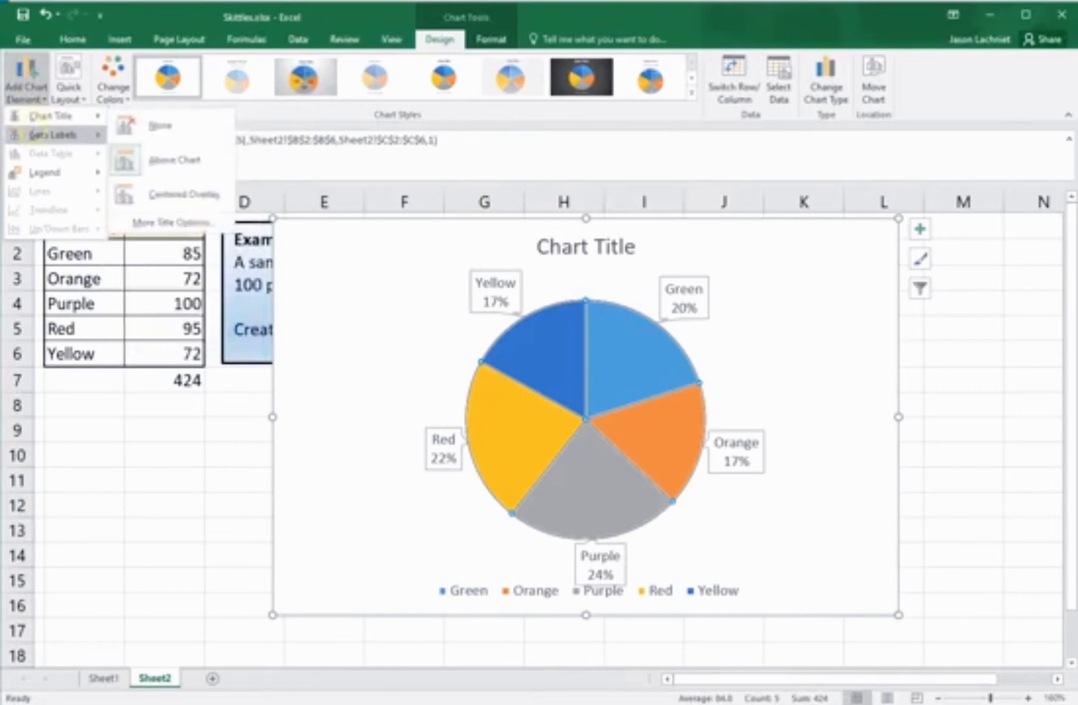
{"action": "mouse_move", "coordinate": [34, 172]}
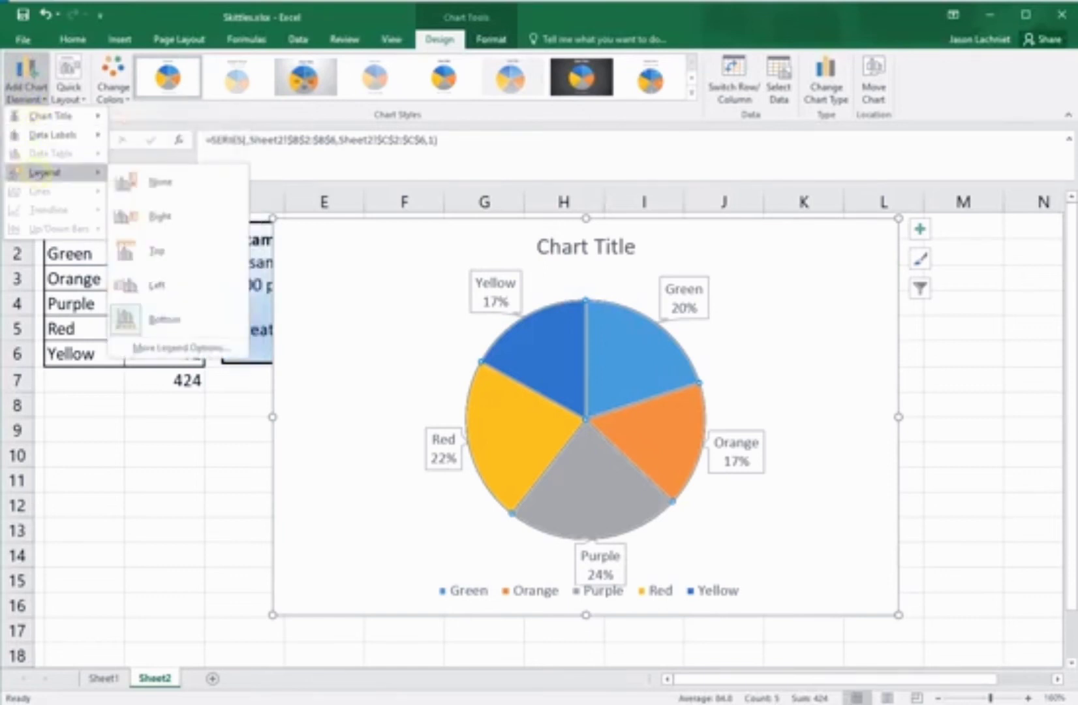
{"action": "left_click", "coordinate": [160, 184]}
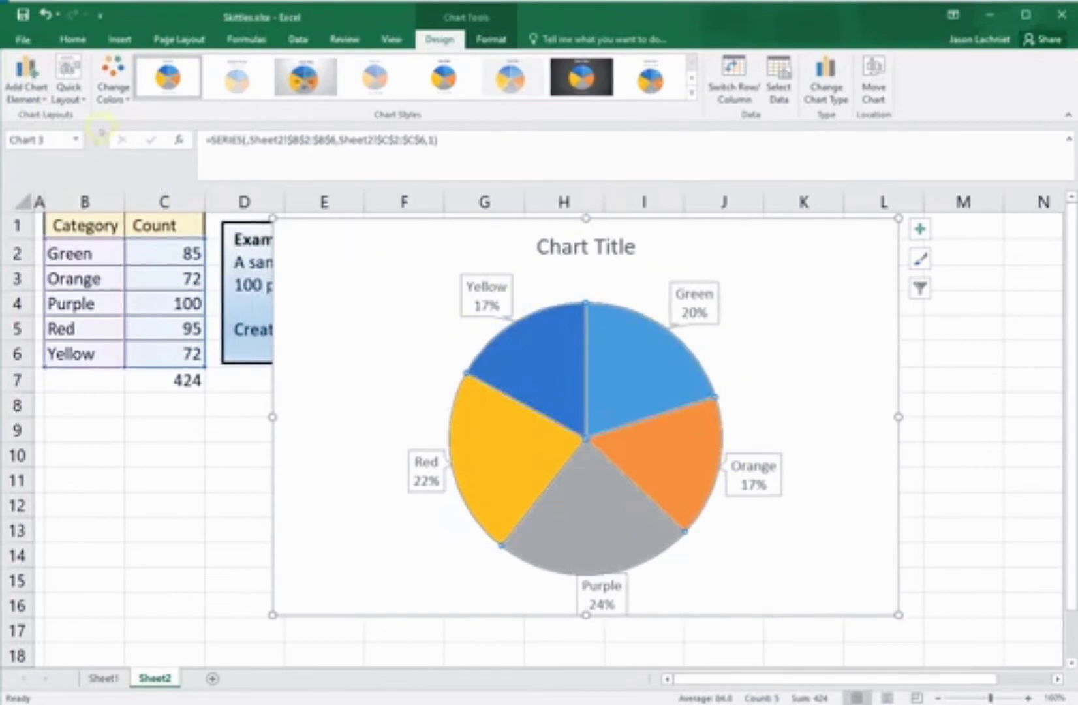
Change the pie chart's title to "Skittles Color Distribution".
{"action": "left_click", "coordinate": [20, 80]}
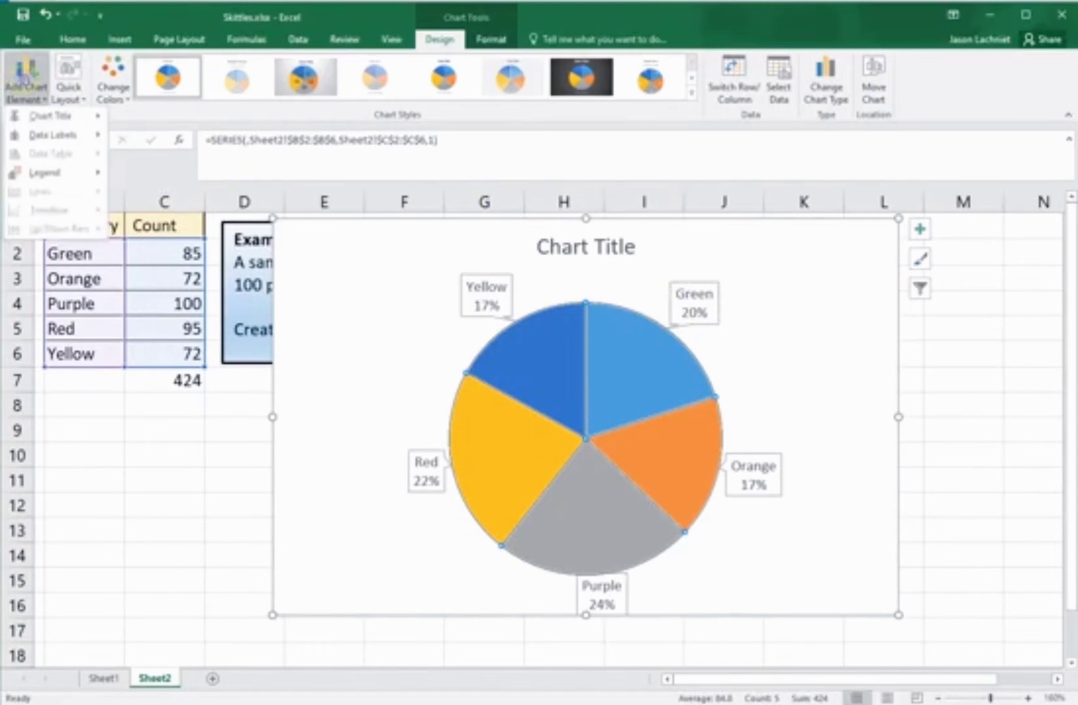
{"action": "mouse_move", "coordinate": [41, 116]}
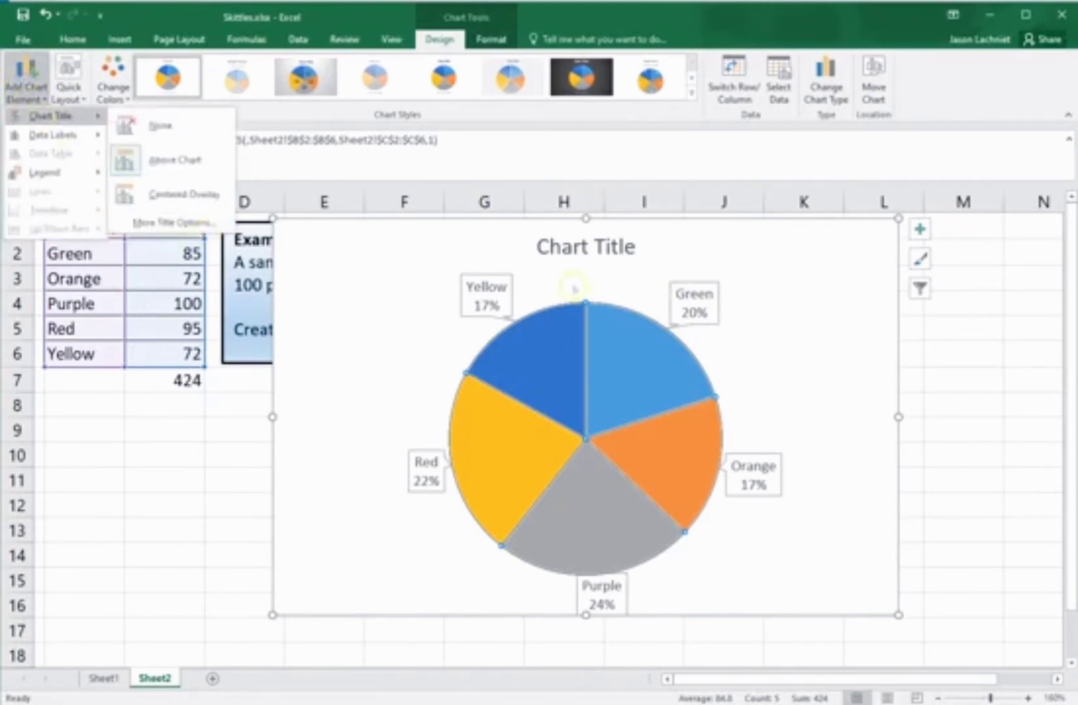
{"action": "left_click", "coordinate": [578, 247]}
{"action": "double_click", "coordinate": [578, 247]}
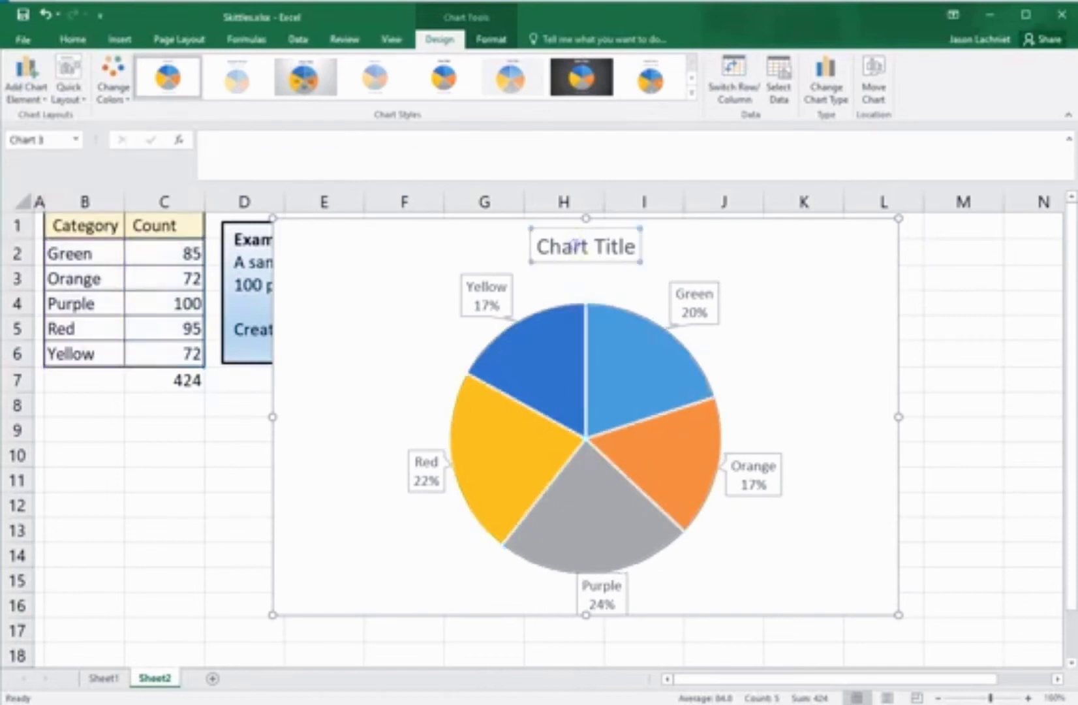
{"action": "left_click_drag", "start_coordinate": [526, 246], "coordinate": [638, 248]}
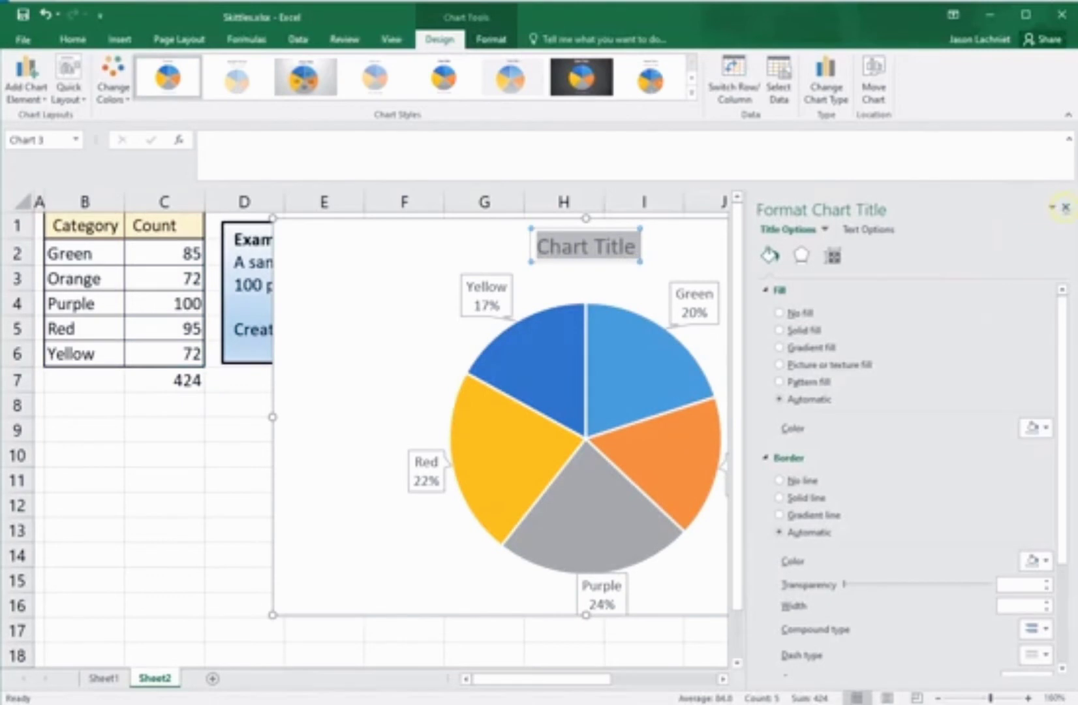
{"action": "left_click", "coordinate": [1066, 207]}
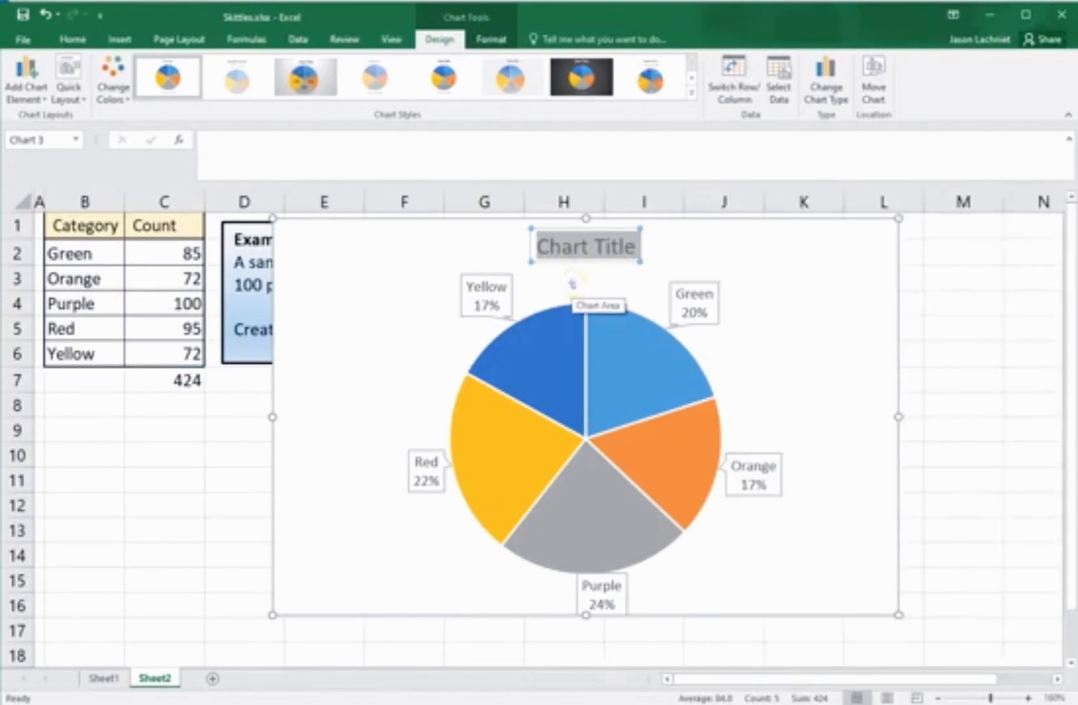
{"action": "type", "text": "Skittle"}
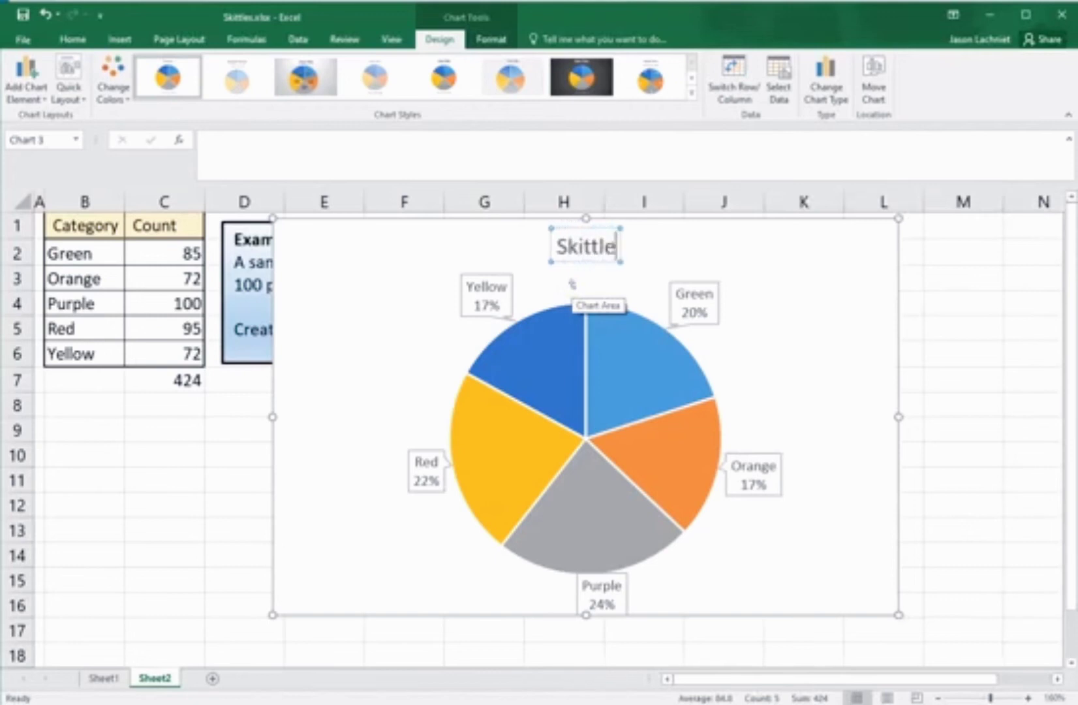
{"action": "type", "text": "s Color Distri"}
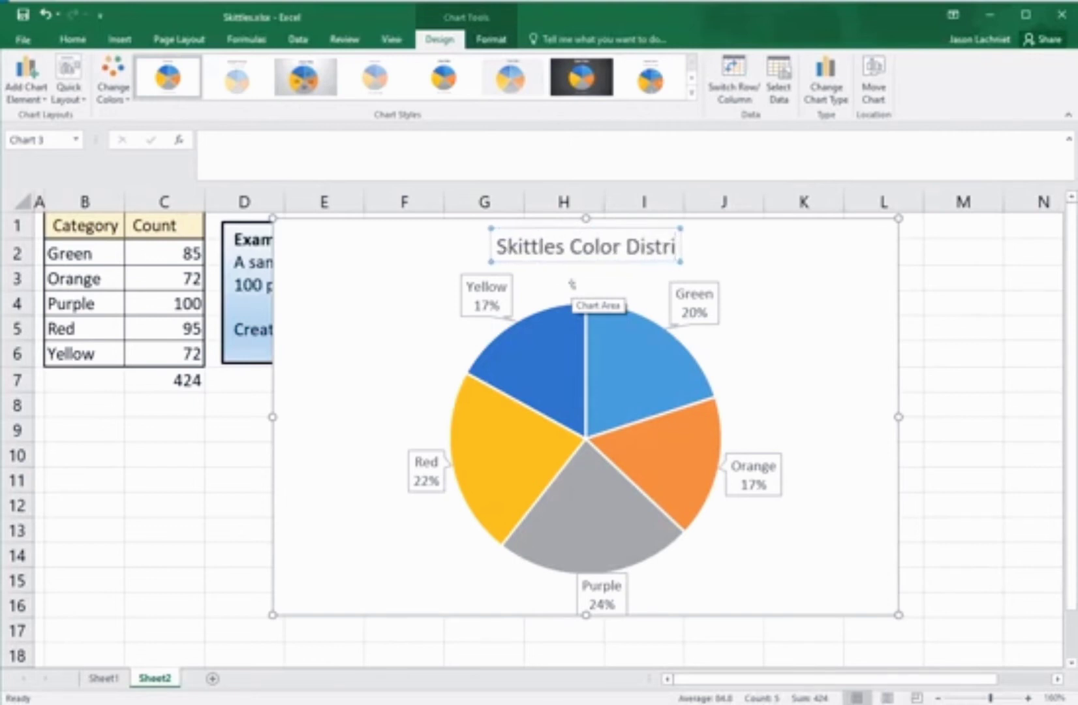
{"action": "type", "text": "bution"}
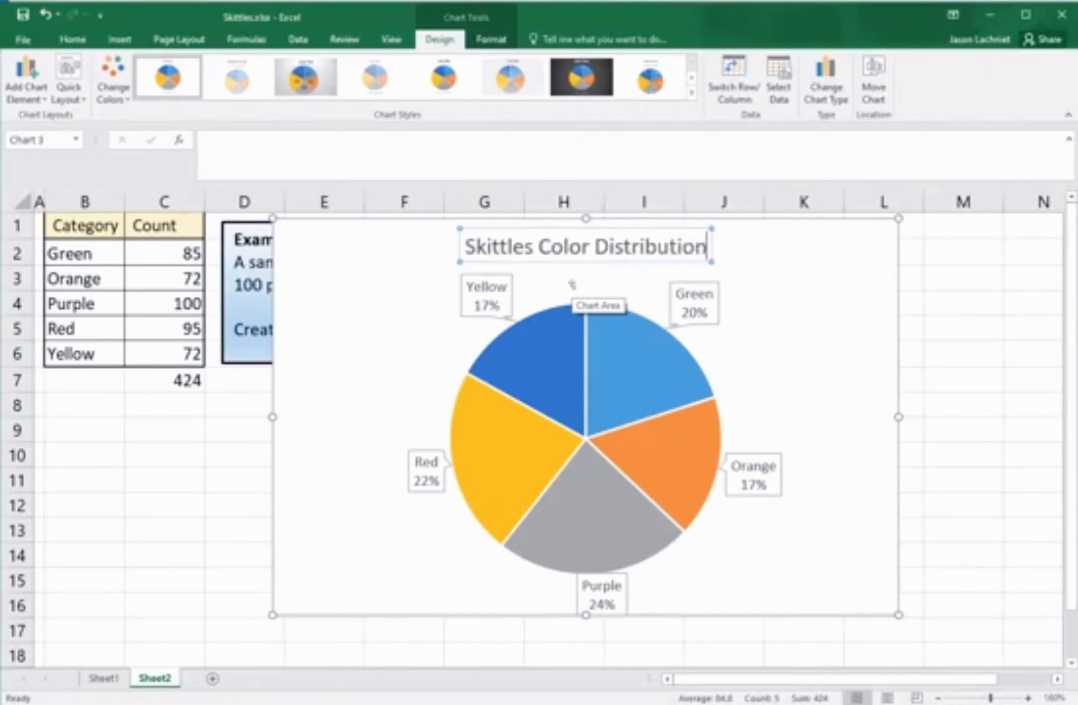
{"action": "left_click", "coordinate": [817, 276]}
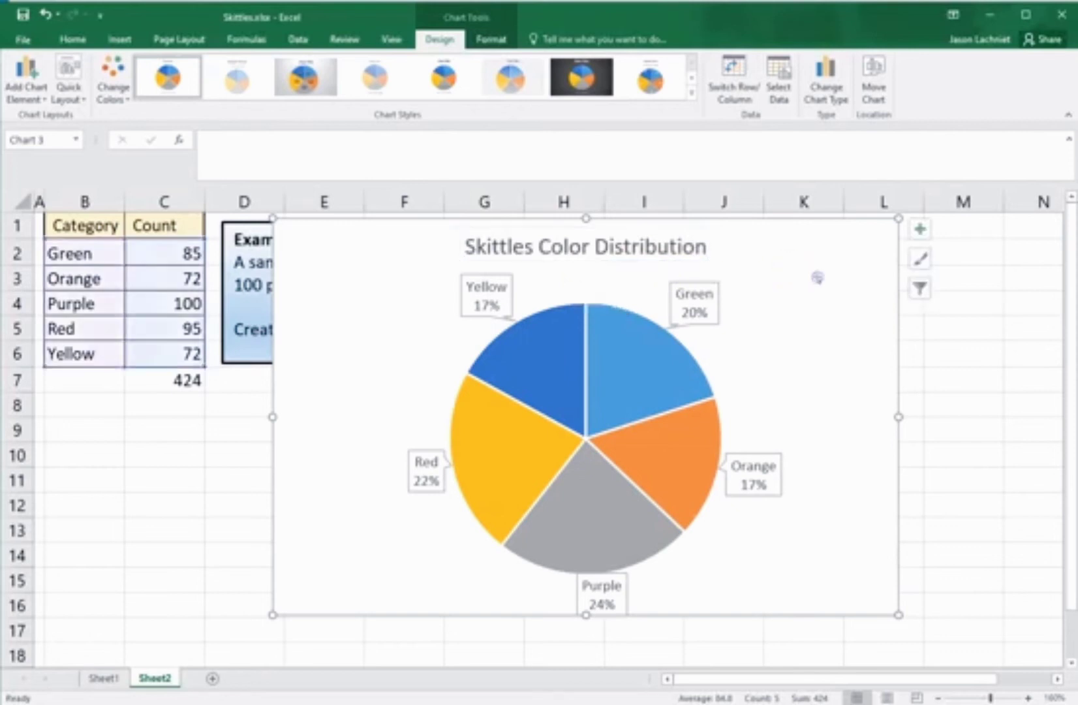
{"action": "left_click", "coordinate": [770, 294]}
{"action": "mouse_move", "coordinate": [502, 505]}
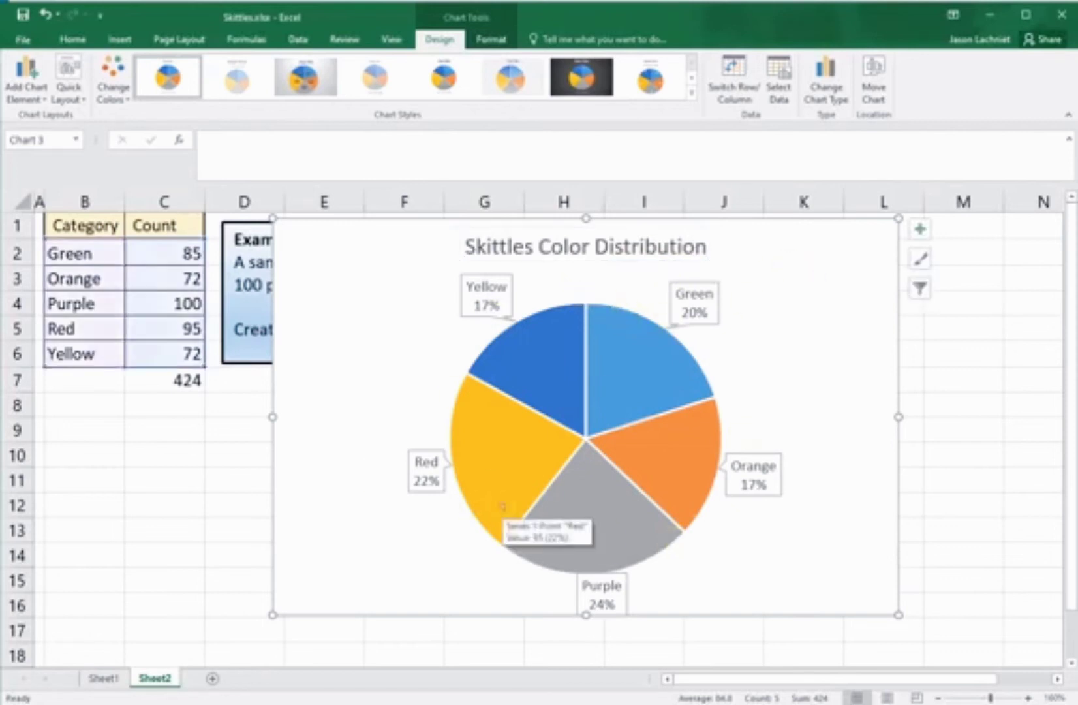
{"action": "mouse_move", "coordinate": [540, 408]}
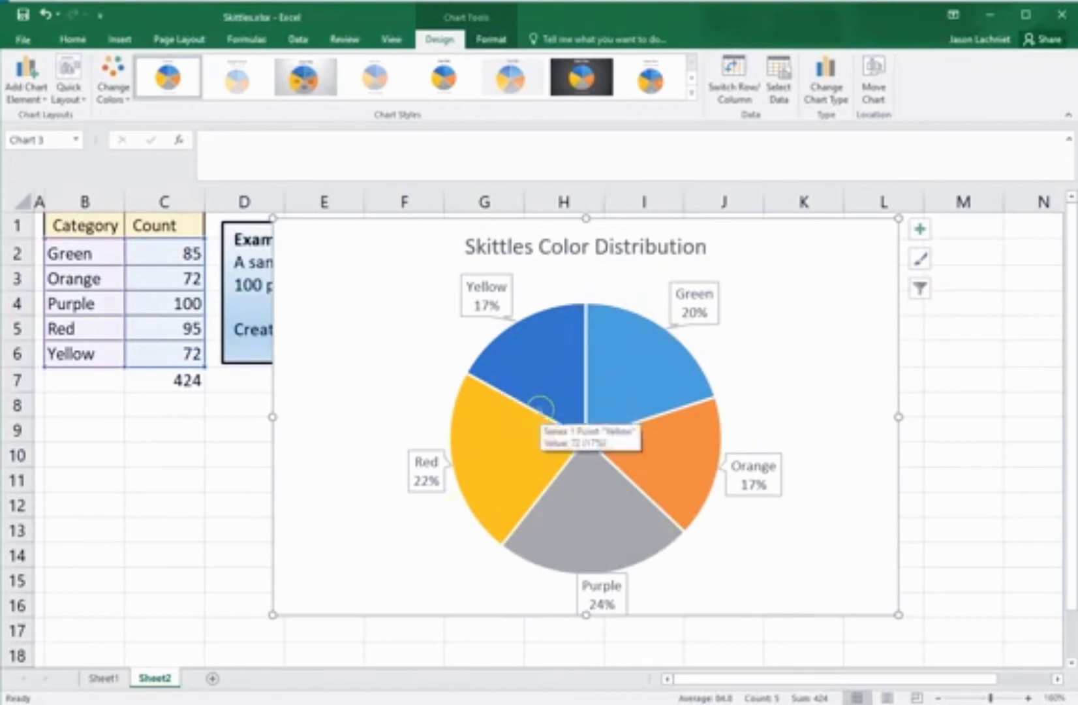
{"action": "left_click", "coordinate": [605, 611]}
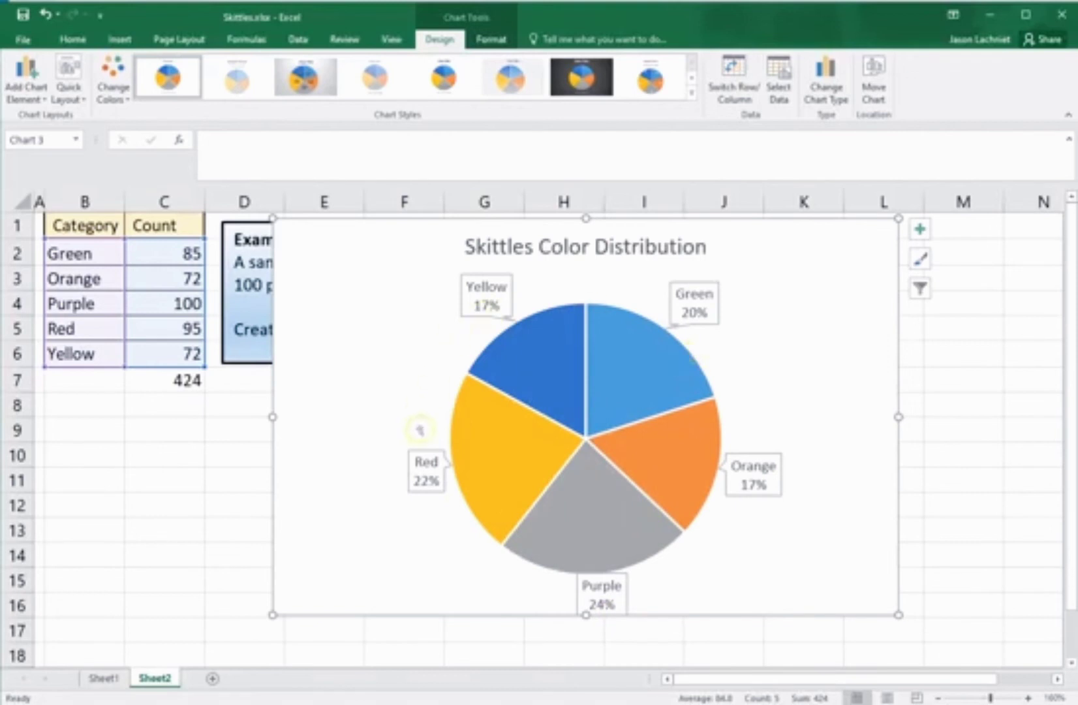
{"action": "mouse_move", "coordinate": [610, 502]}
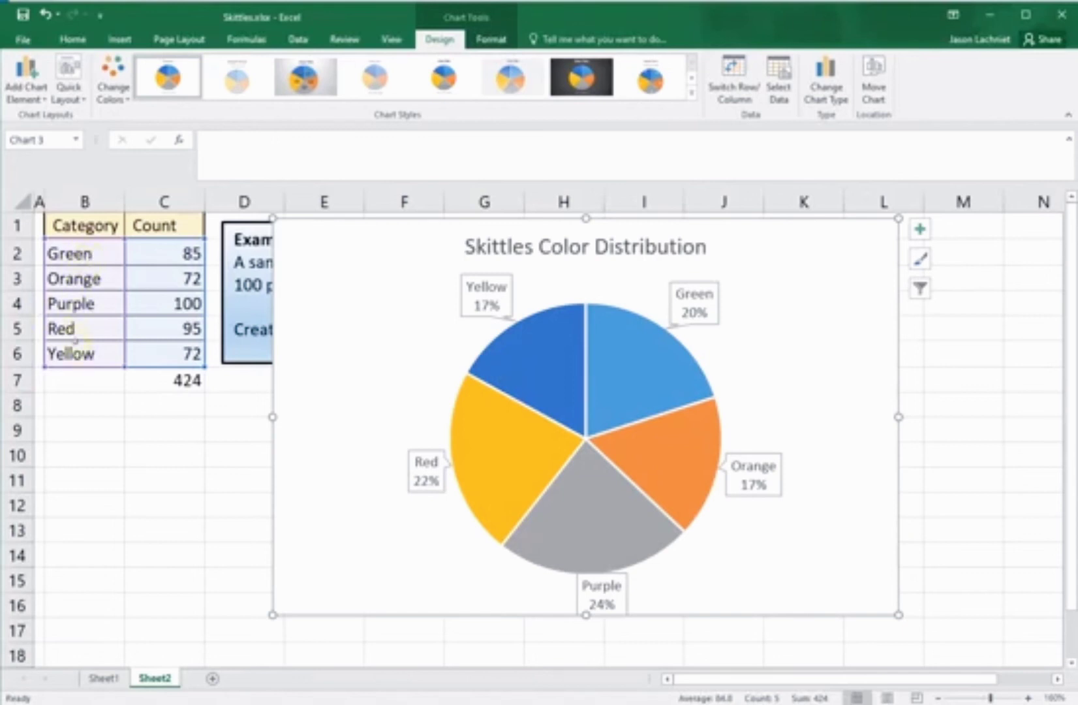
{"action": "mouse_move", "coordinate": [522, 340]}
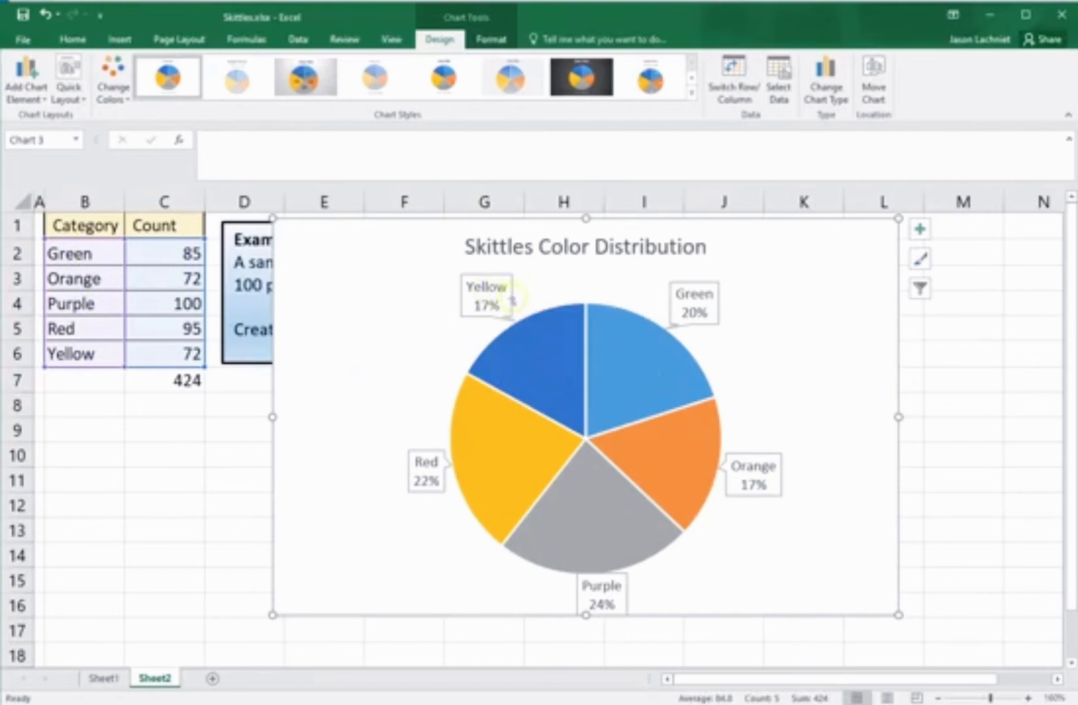
{"action": "mouse_move", "coordinate": [541, 361]}
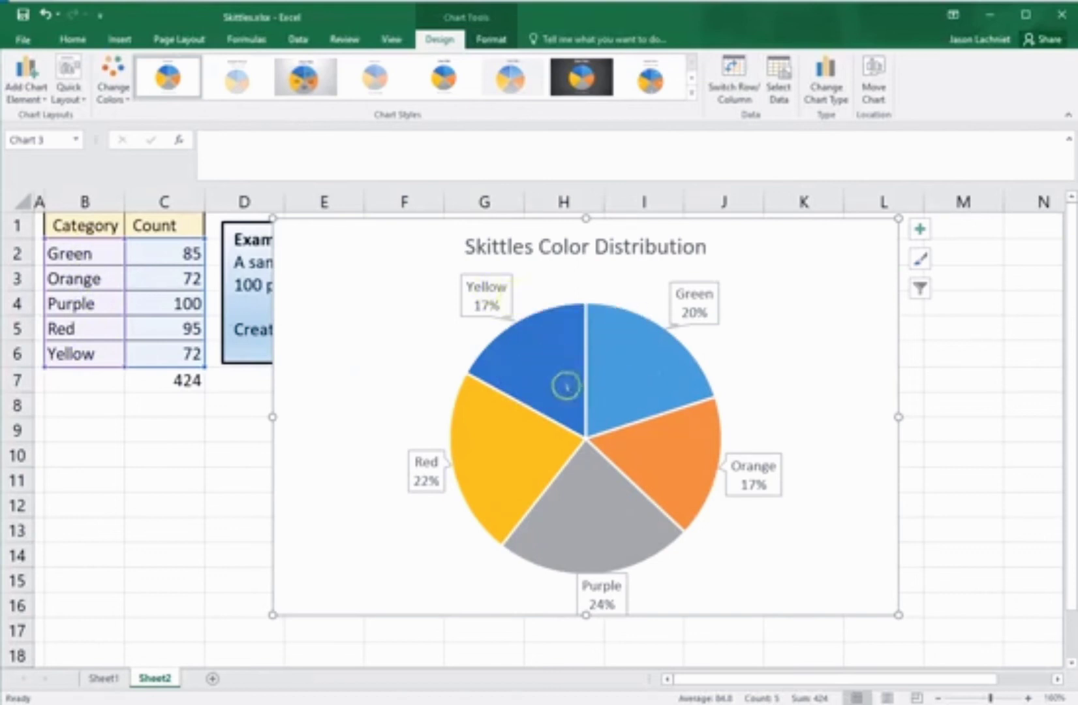
{"action": "mouse_move", "coordinate": [515, 459]}
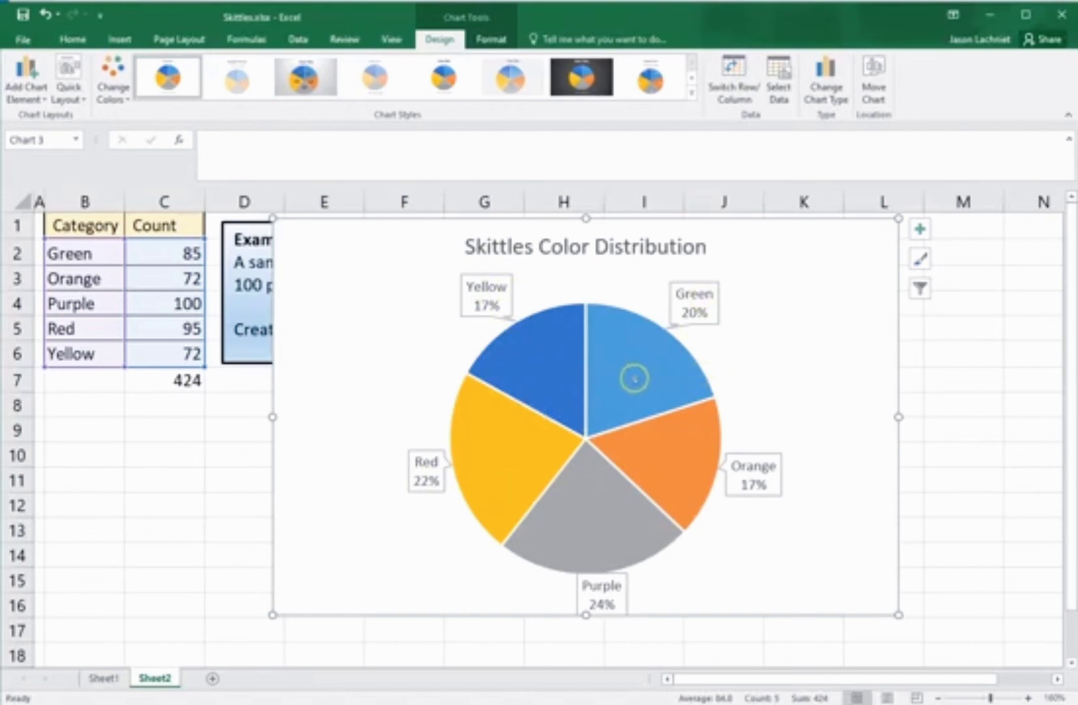
Select only the Green slice of the pie chart and fill it with the theme green color.
{"action": "mouse_move", "coordinate": [634, 379]}
{"action": "left_click", "coordinate": [638, 386]}
{"action": "left_click", "coordinate": [637, 367]}
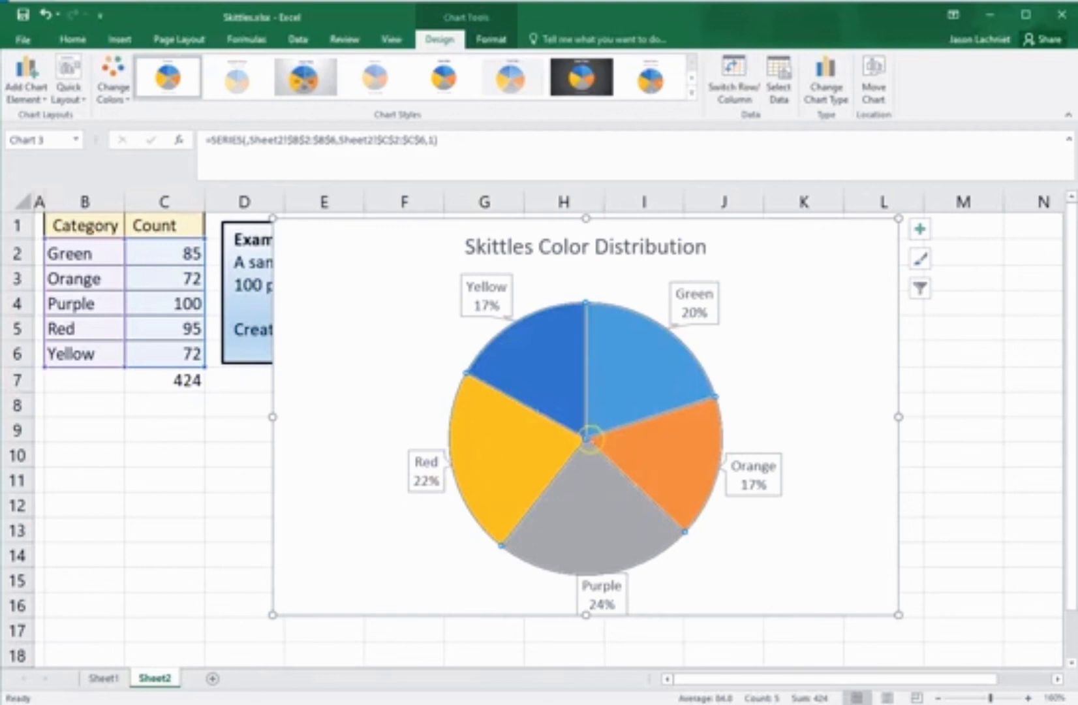
{"action": "mouse_move", "coordinate": [628, 378]}
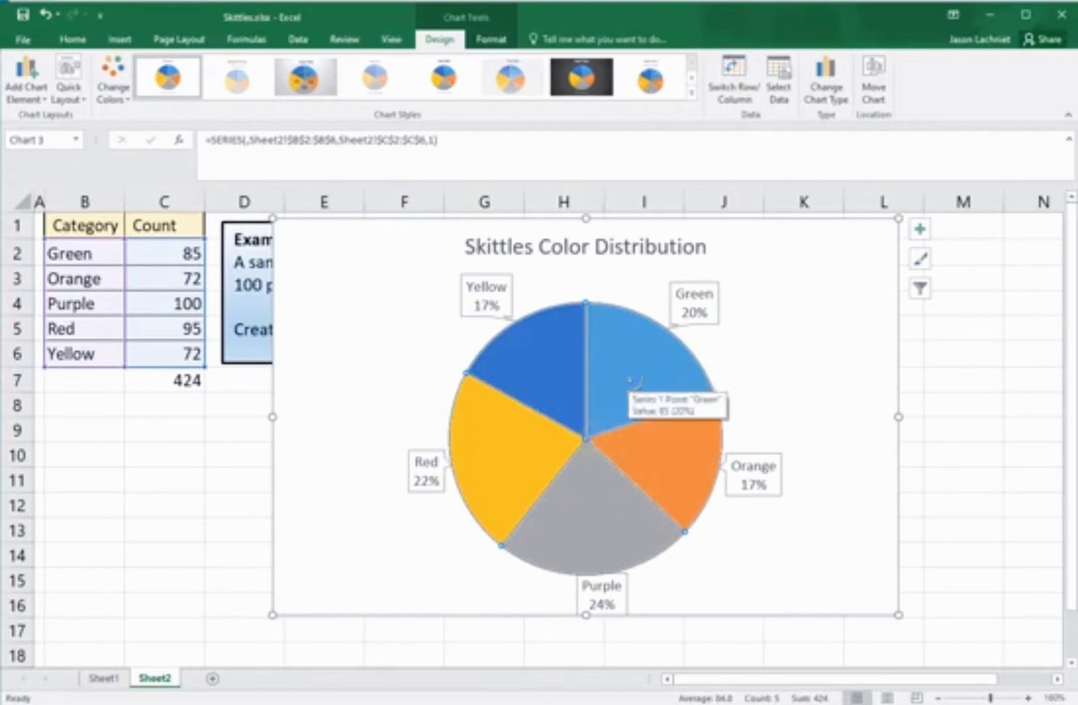
{"action": "left_click", "coordinate": [629, 378]}
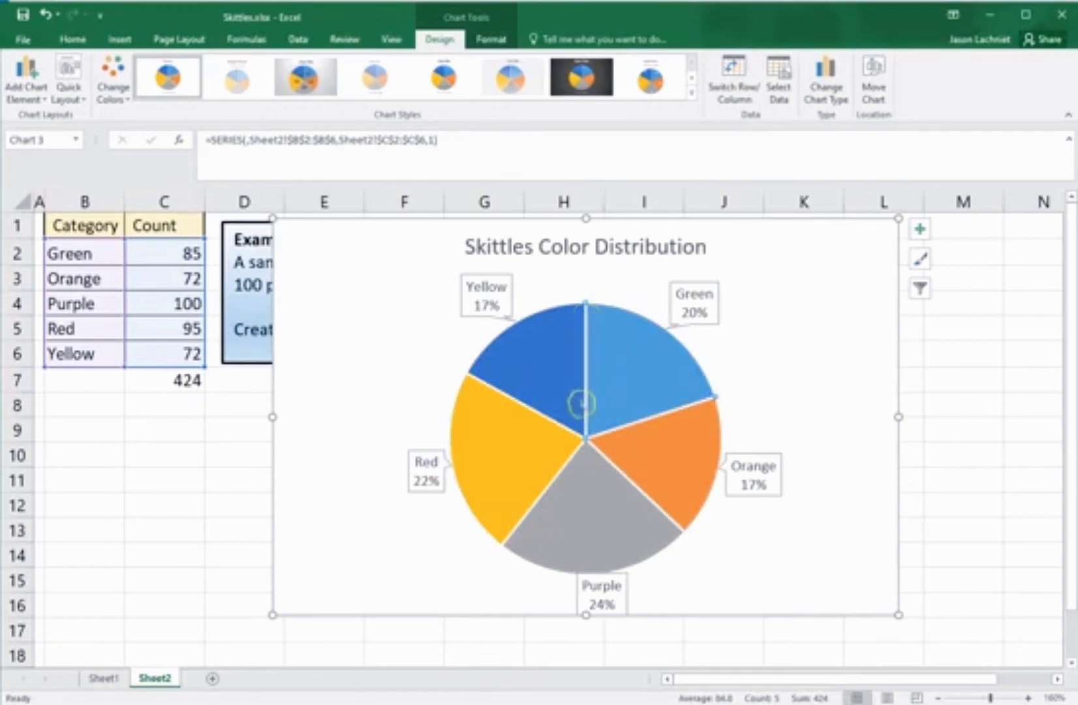
{"action": "mouse_move", "coordinate": [633, 369]}
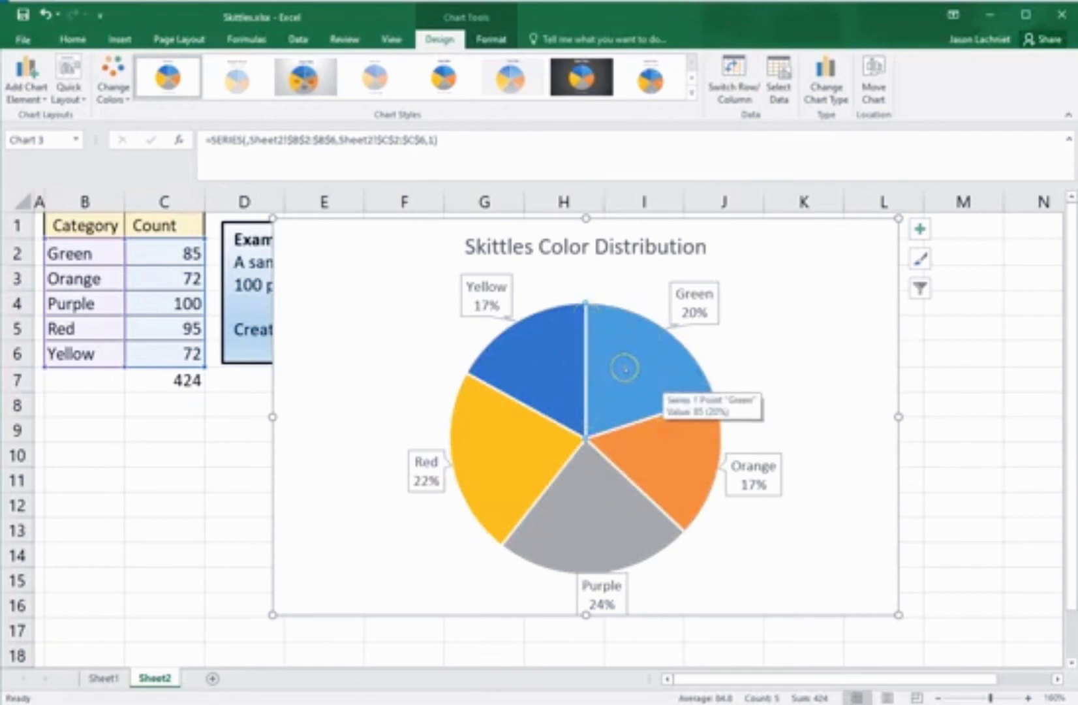
{"action": "right_click", "coordinate": [624, 368]}
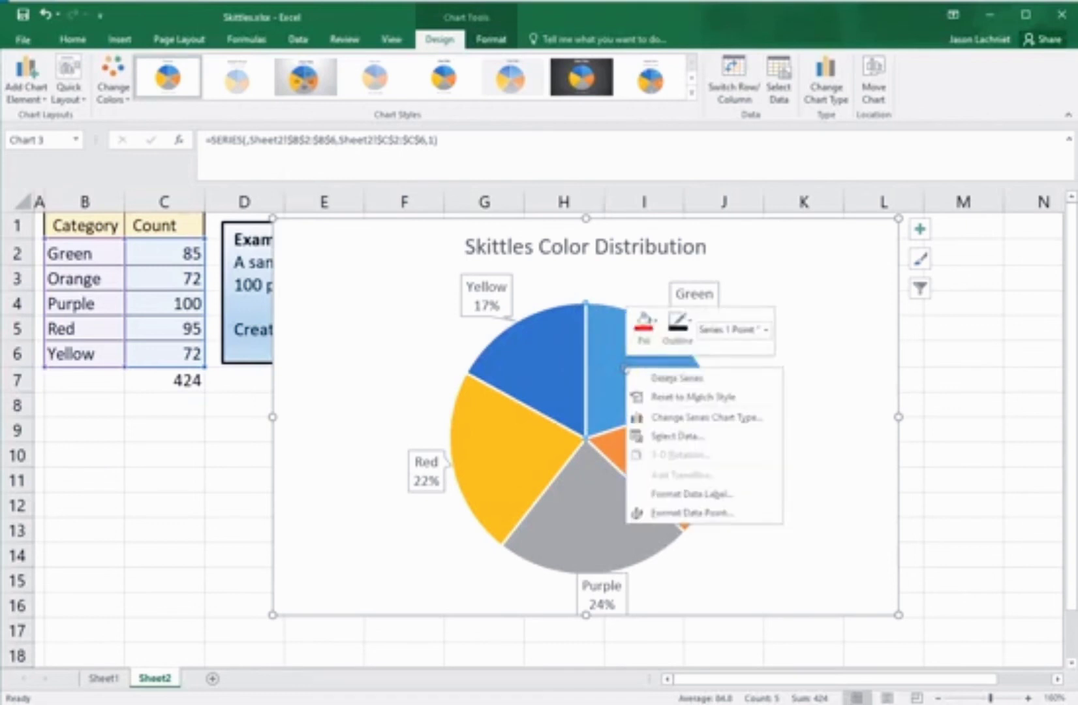
{"action": "left_click", "coordinate": [643, 324]}
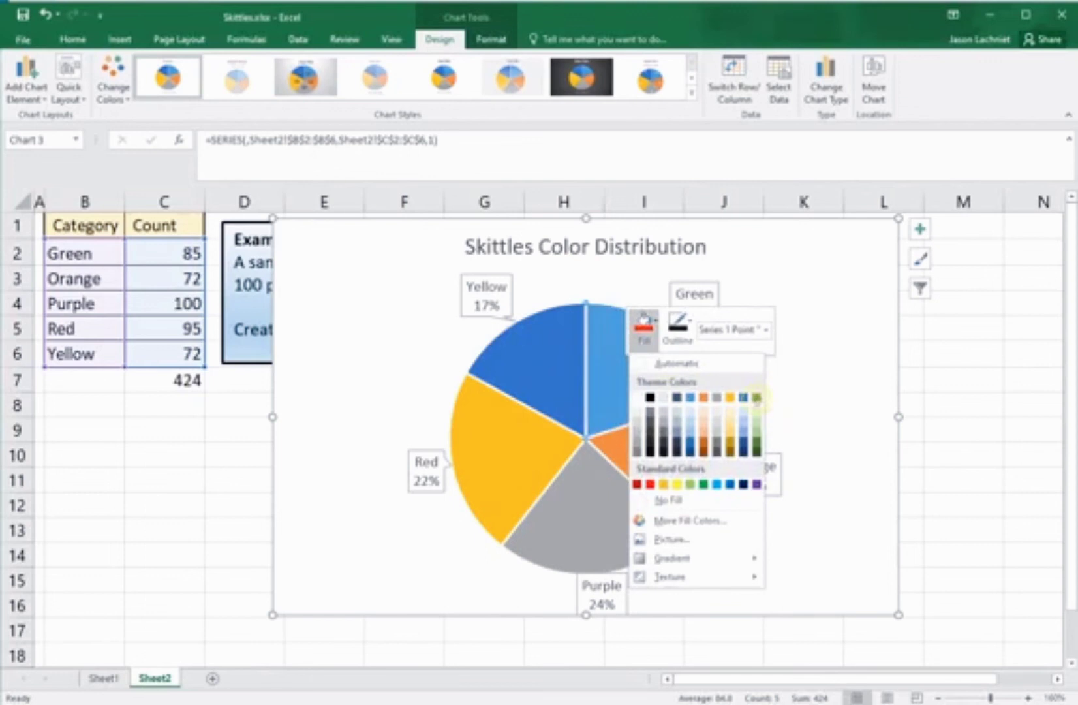
{"action": "left_click", "coordinate": [756, 398]}
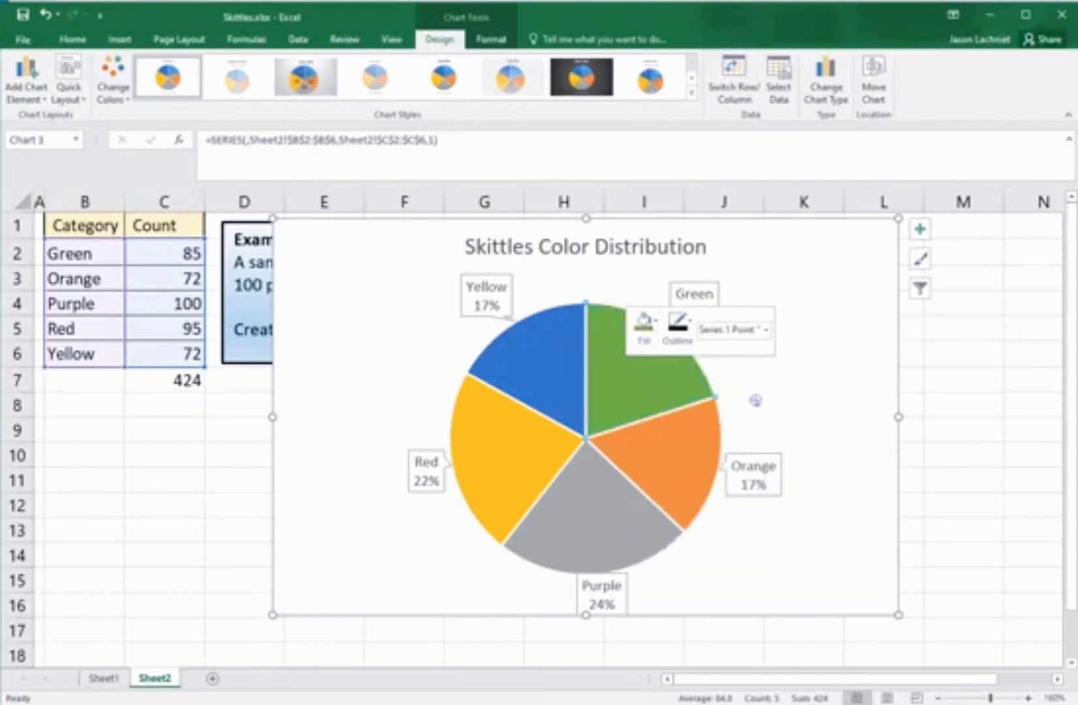
Fill the pie chart's Purple slice with the standard purple color.
{"action": "left_click", "coordinate": [665, 455]}
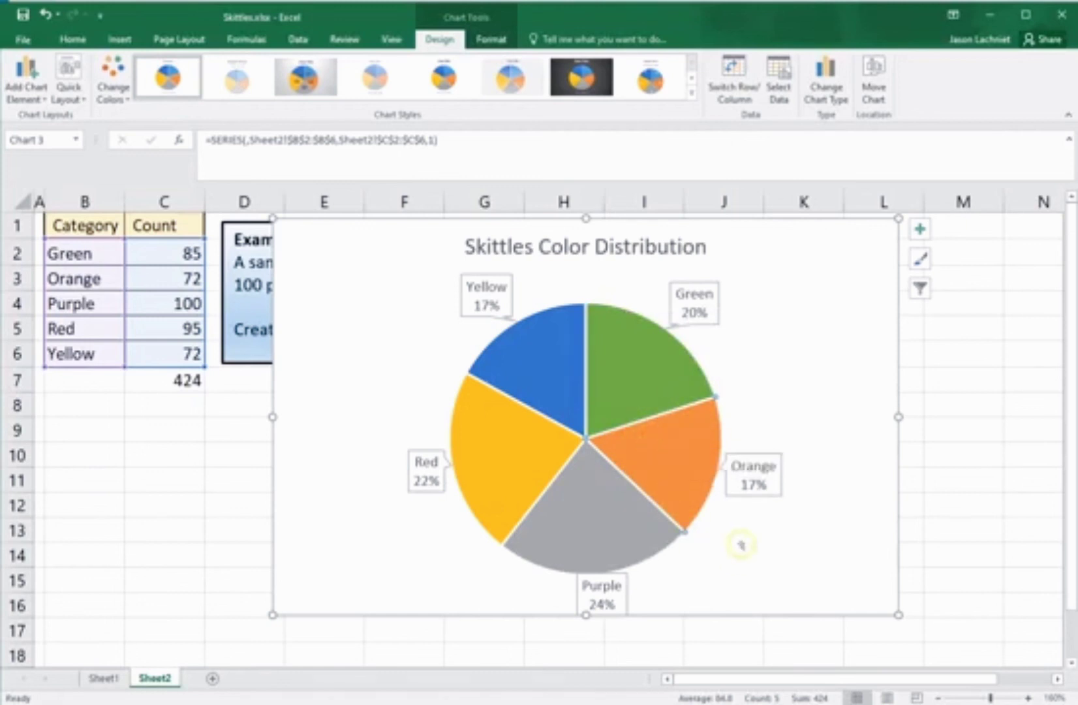
{"action": "left_click", "coordinate": [583, 528]}
{"action": "right_click", "coordinate": [588, 514]}
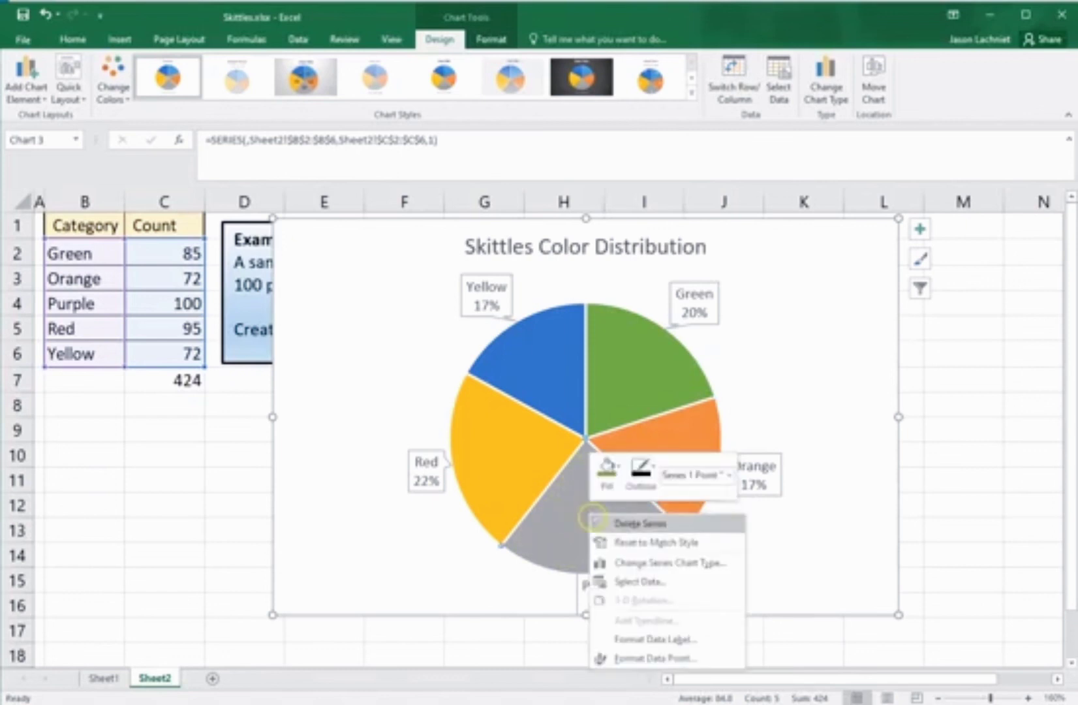
{"action": "left_click", "coordinate": [606, 467]}
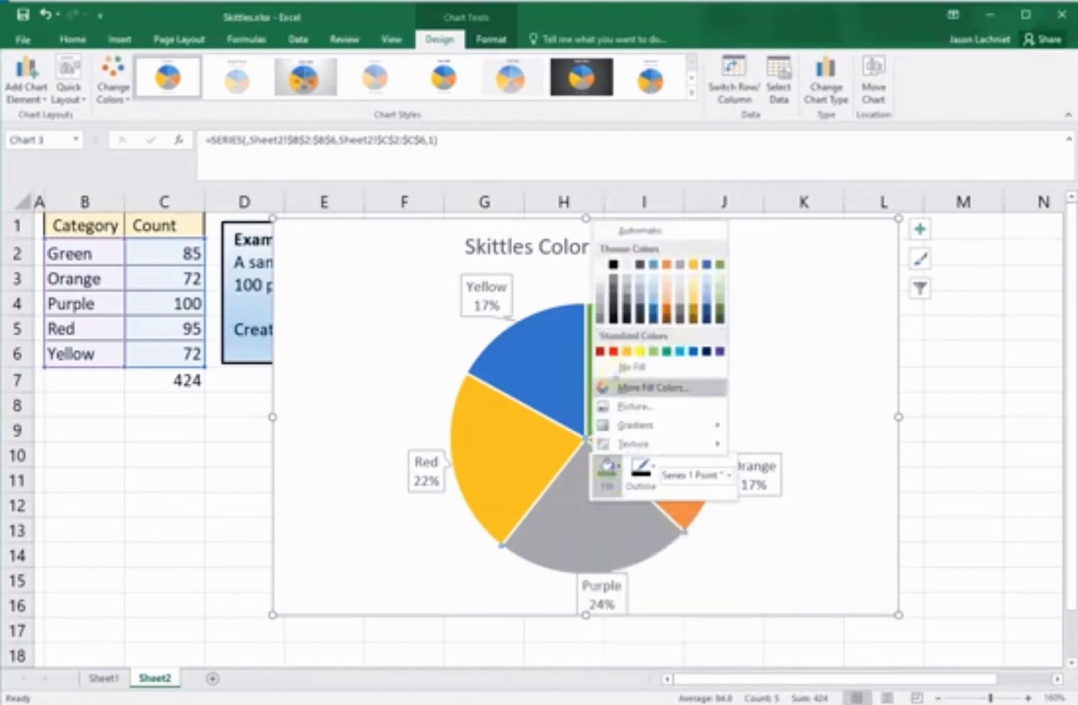
{"action": "left_click", "coordinate": [721, 352]}
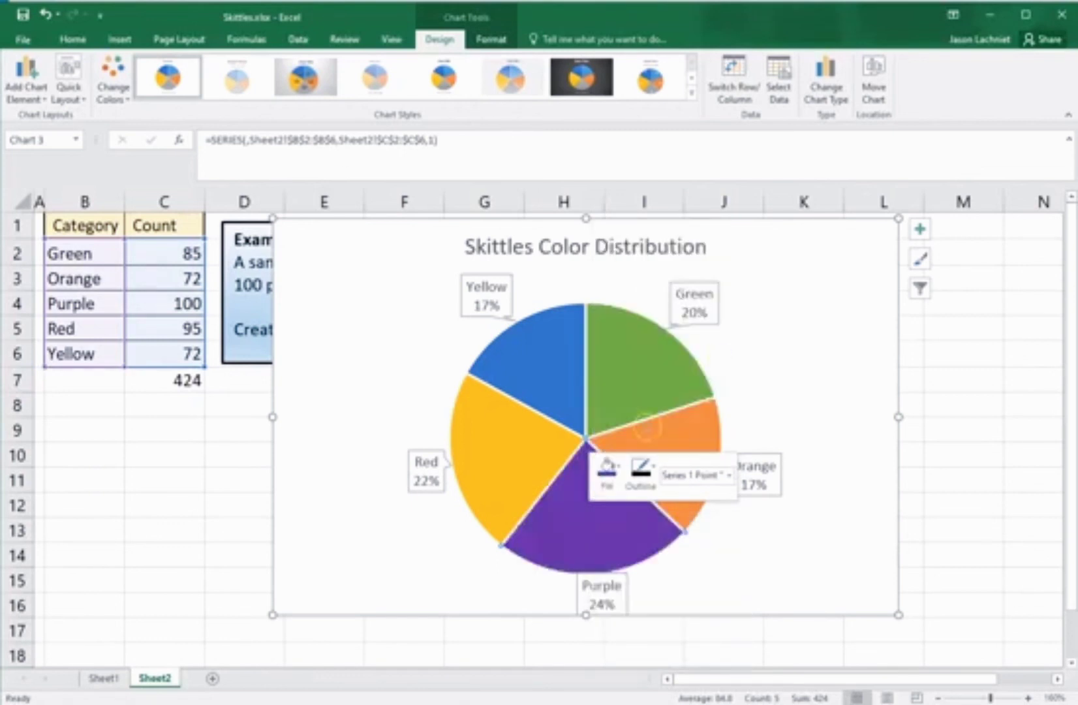
Change the fill of the pie chart's Red slice to standard red.
{"action": "left_click", "coordinate": [504, 466]}
{"action": "right_click", "coordinate": [504, 466]}
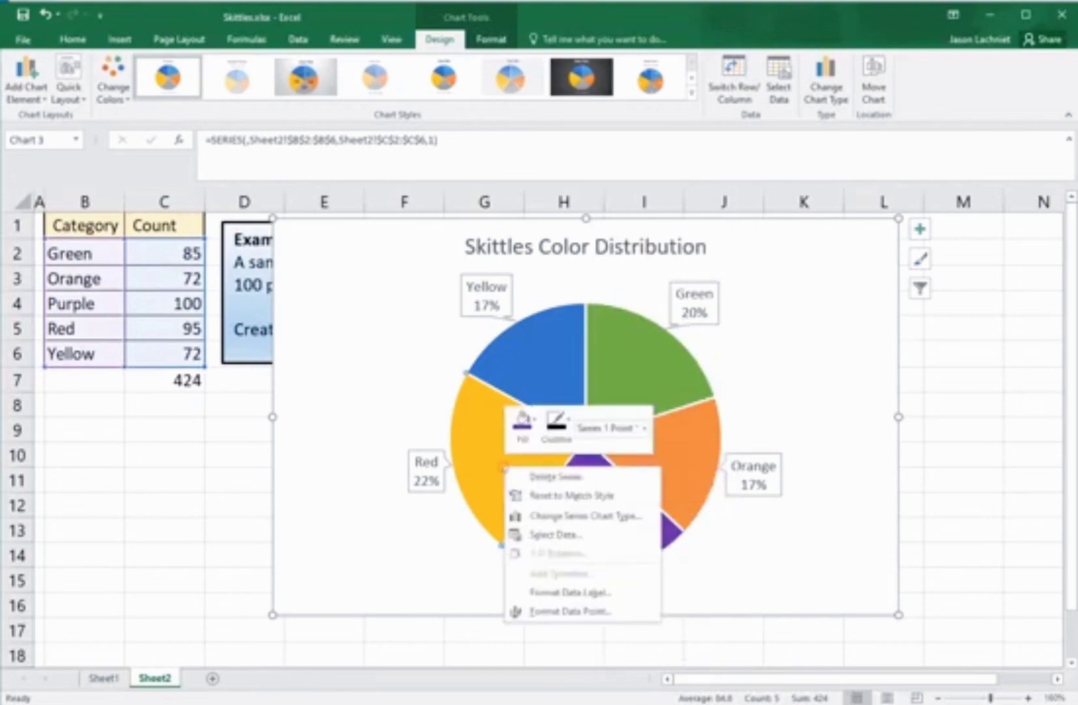
{"action": "left_click", "coordinate": [522, 423]}
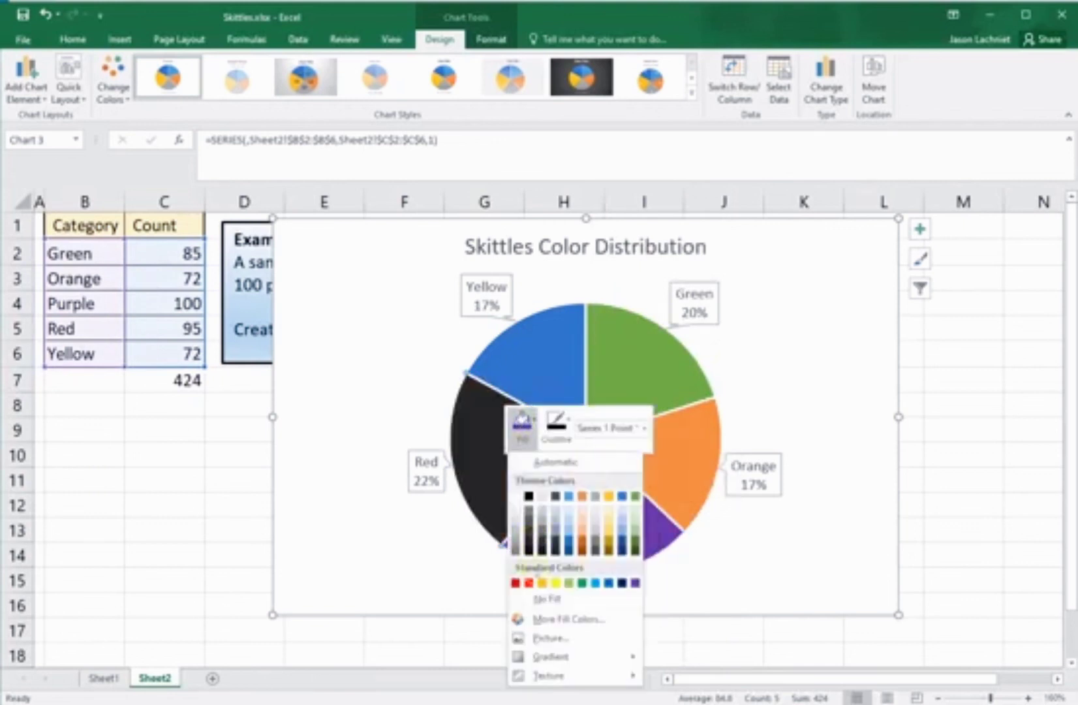
{"action": "left_click", "coordinate": [529, 581]}
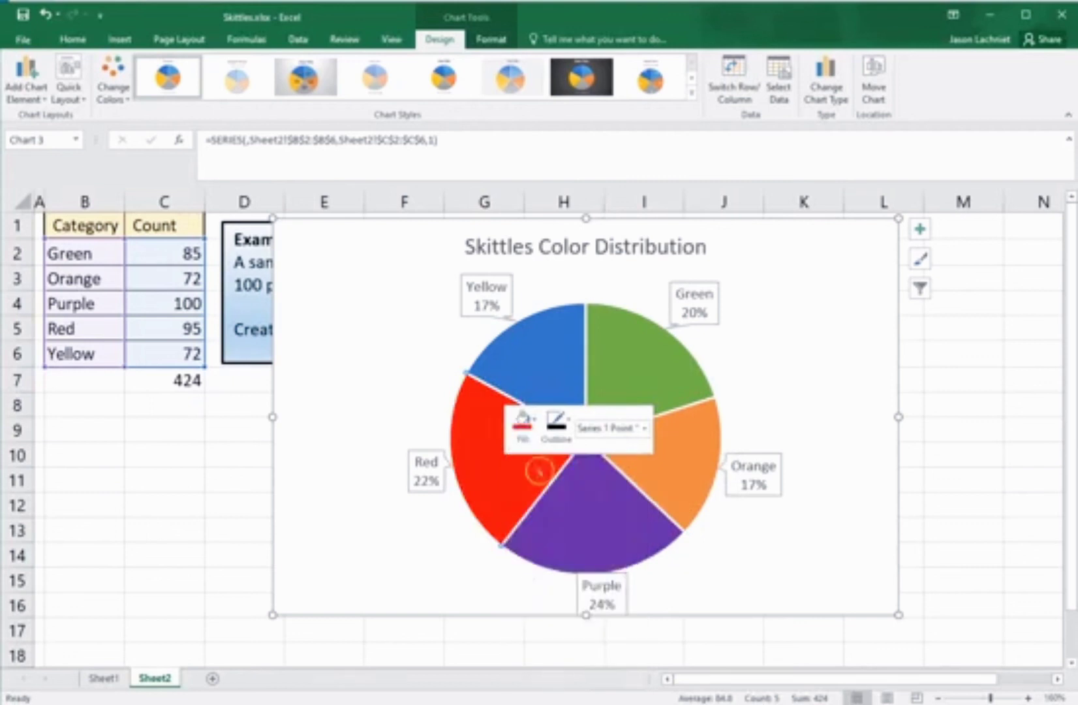
Recolor the pie chart's Yellow slice with the standard yellow fill and deselect the slice.
{"action": "right_click", "coordinate": [534, 370]}
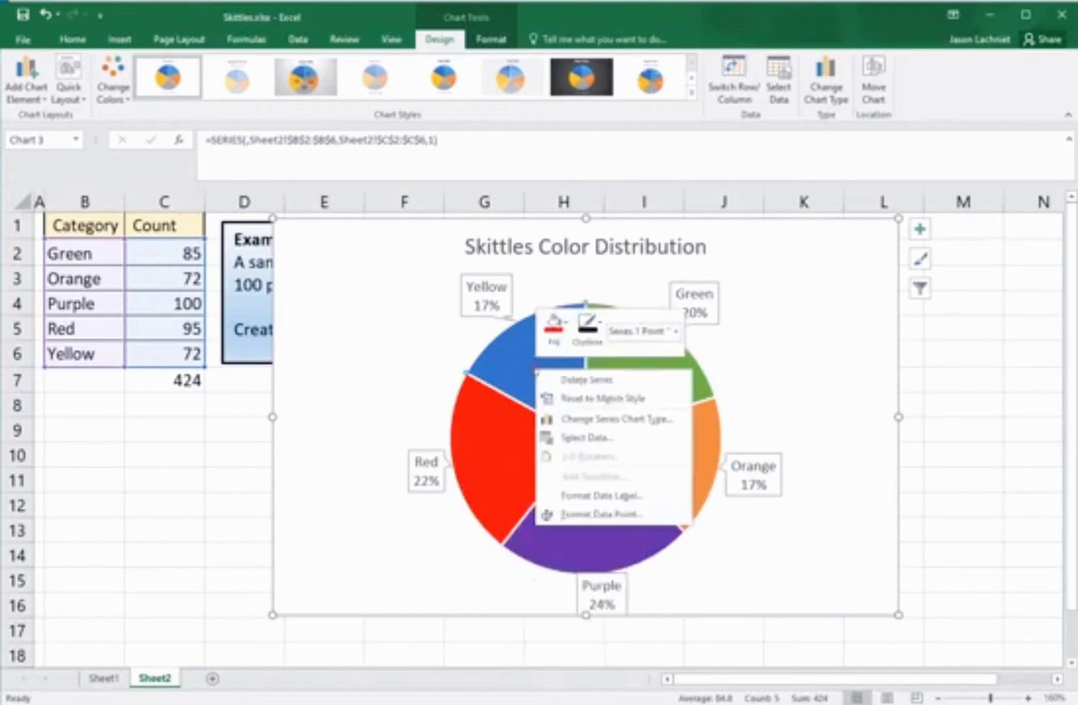
{"action": "left_click", "coordinate": [553, 323]}
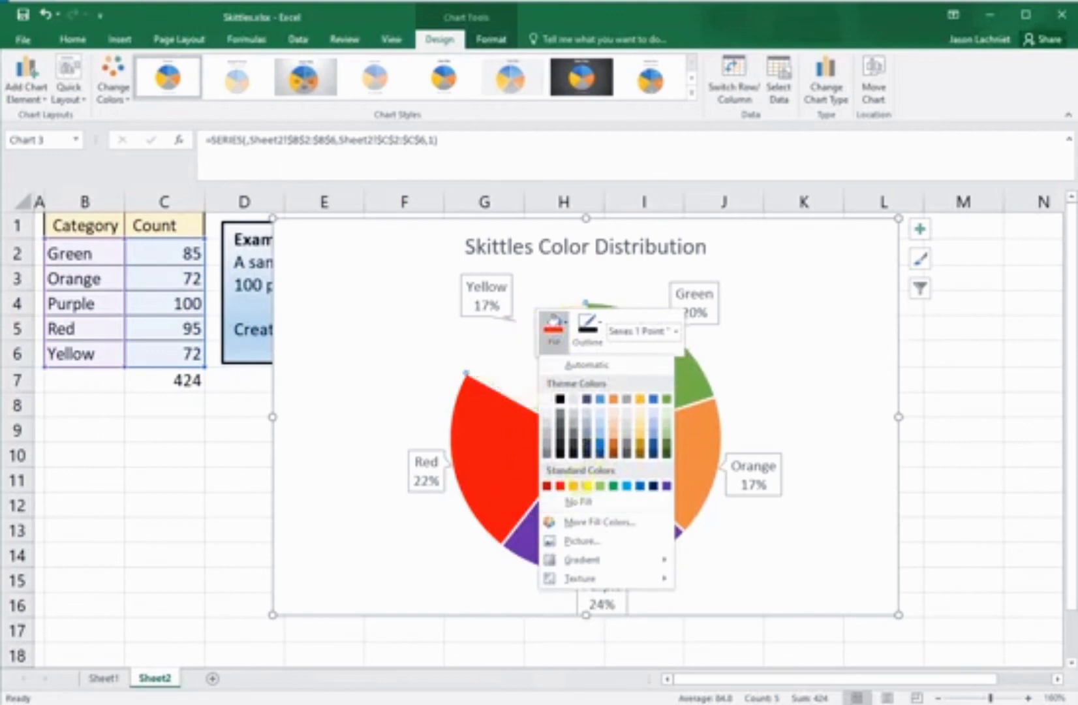
{"action": "left_click", "coordinate": [586, 487]}
{"action": "left_click", "coordinate": [361, 357]}
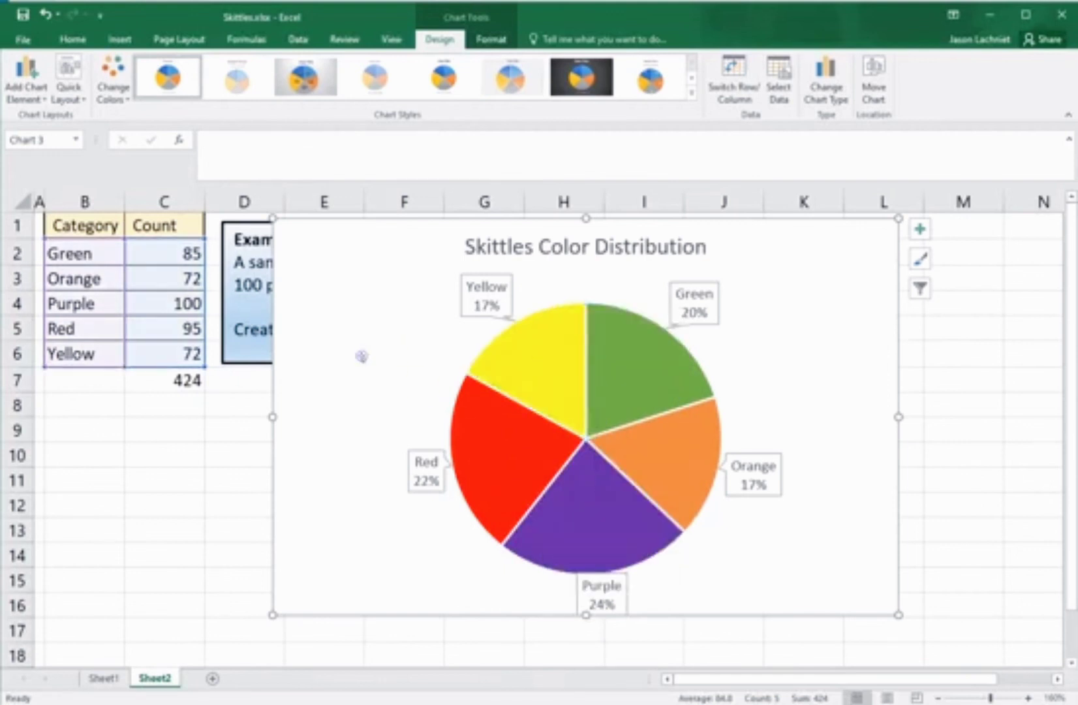
{"action": "left_click", "coordinate": [296, 475]}
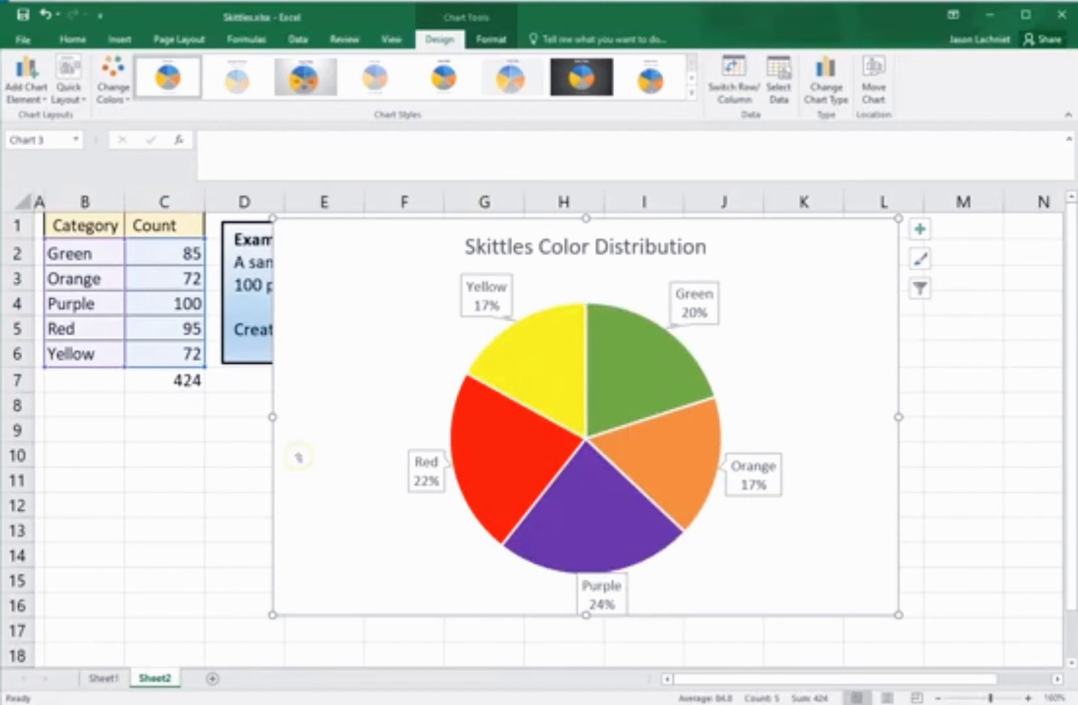